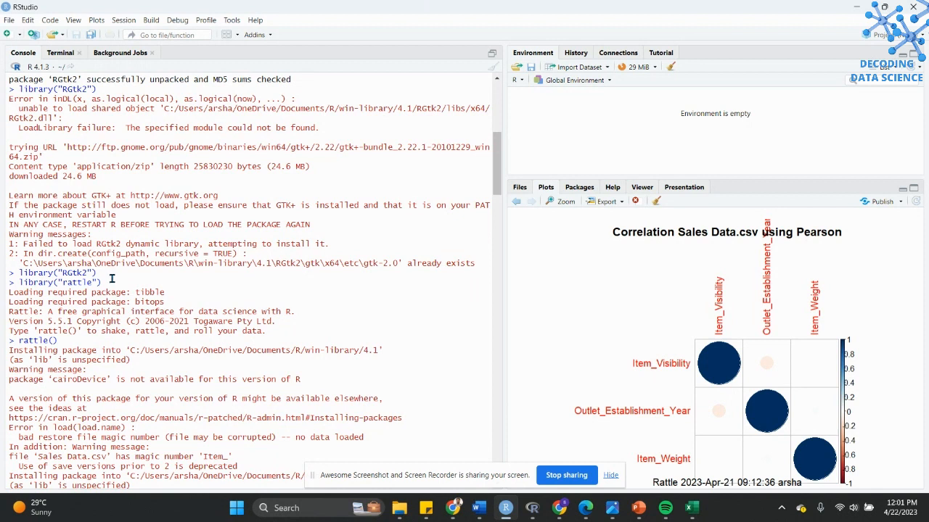
Step: Highlight the library("RGtk2") and library("rattle") commands in the console, and dismiss the file selection dialog in the Rattle window
{"action": "left_click_drag", "start_coordinate": [108, 282], "coordinate": [16, 270]}
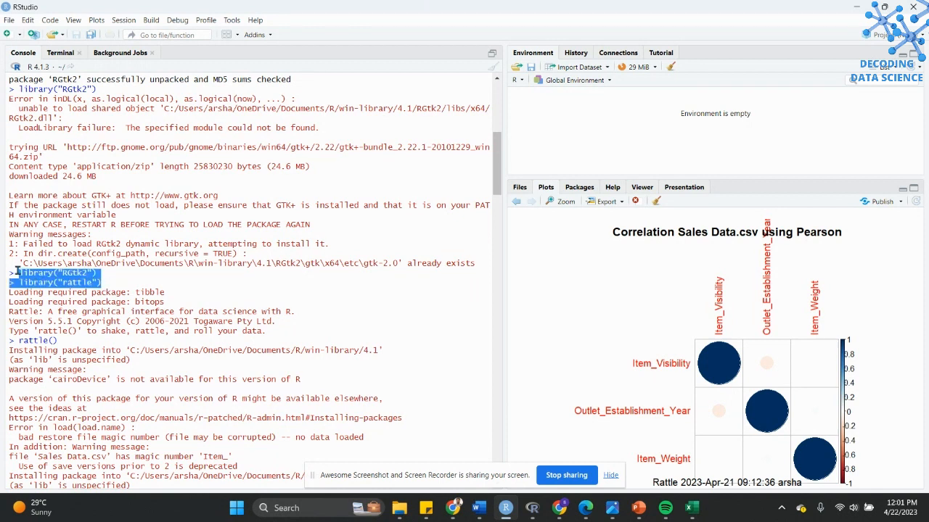
{"action": "left_click", "coordinate": [57, 344]}
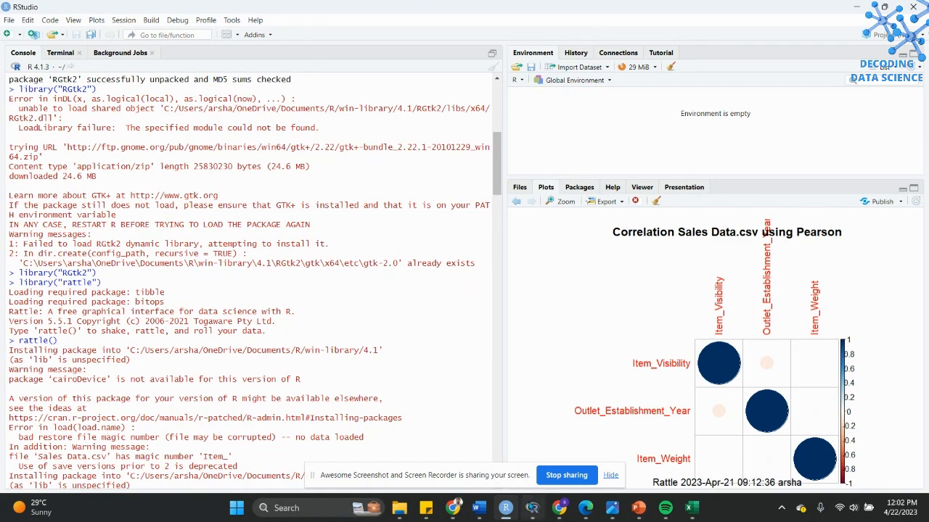
{"action": "left_click", "coordinate": [533, 508]}
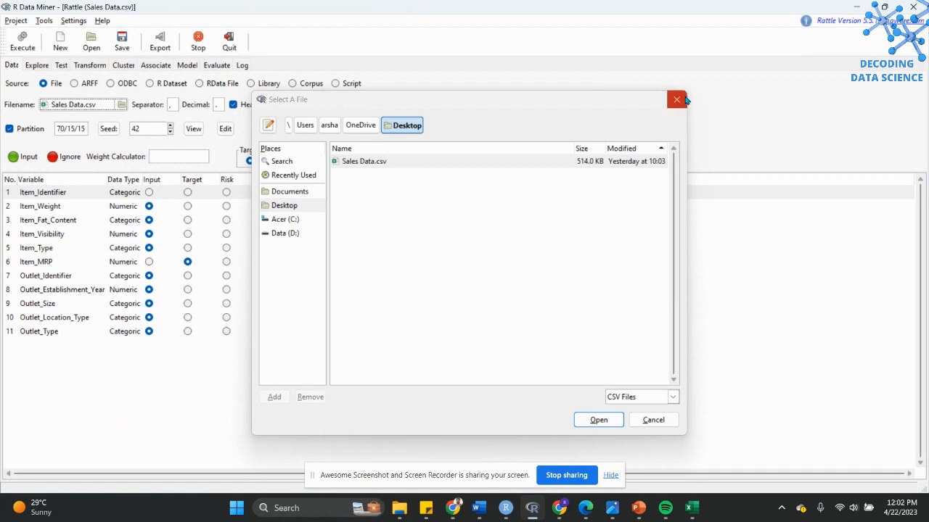
{"action": "left_click", "coordinate": [676, 98]}
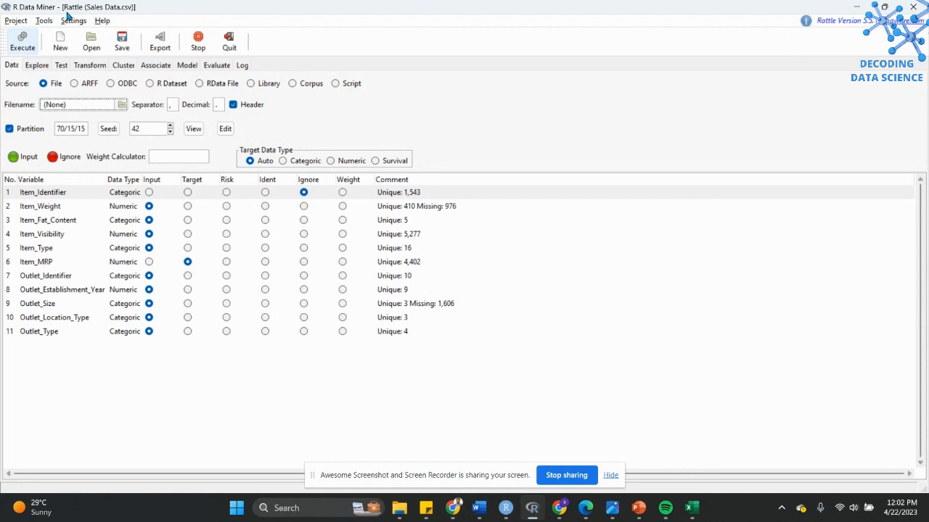
Step: Locate Sales Data.csv in the Downloads folder and bring the file up in Excel
{"action": "mouse_move", "coordinate": [695, 512]}
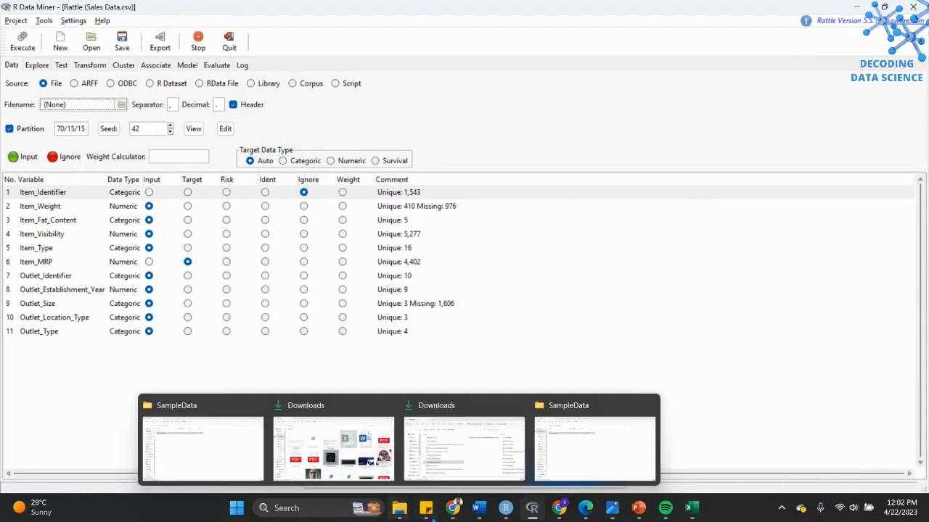
{"action": "mouse_move", "coordinate": [444, 519]}
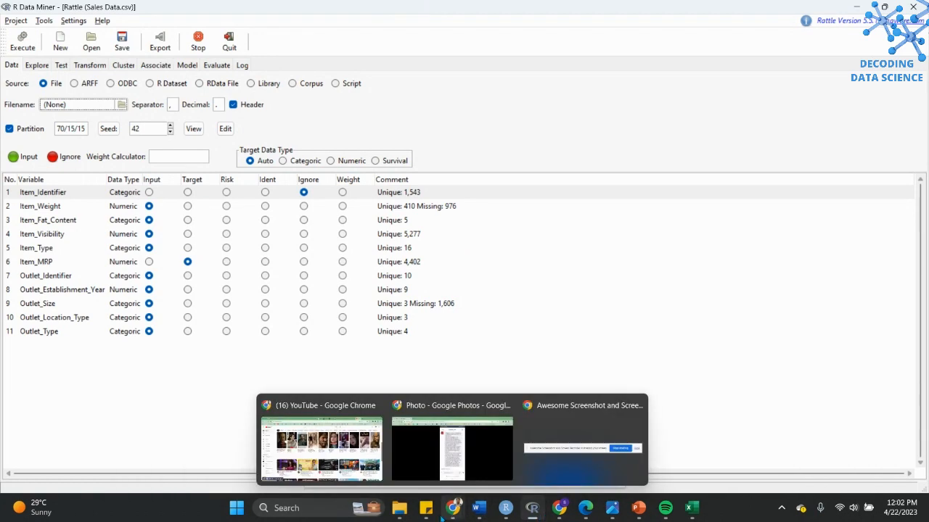
{"action": "mouse_move", "coordinate": [399, 512]}
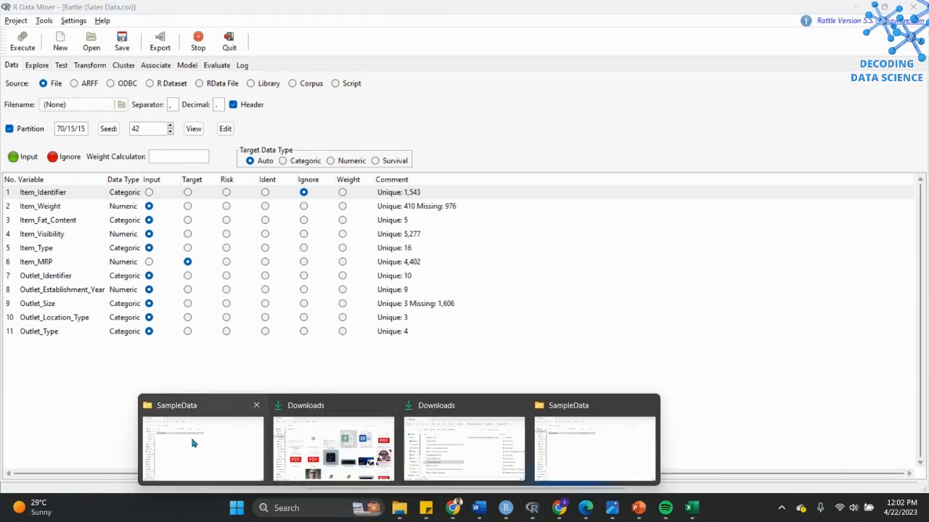
{"action": "left_click", "coordinate": [312, 444]}
{"action": "scroll", "coordinate": [412, 353], "scroll_direction": "down", "scroll_amount": 10}
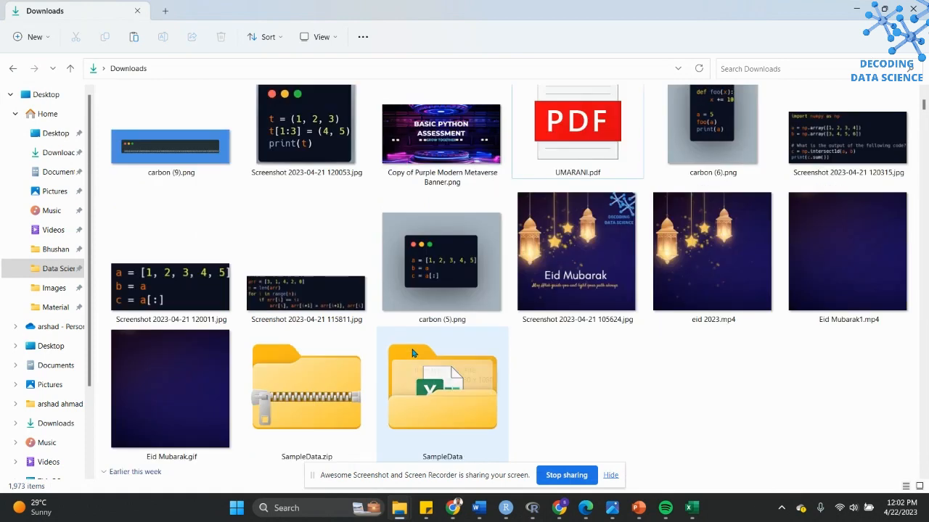
{"action": "scroll", "coordinate": [413, 353], "scroll_direction": "down", "scroll_amount": 5}
{"action": "left_click", "coordinate": [568, 165]}
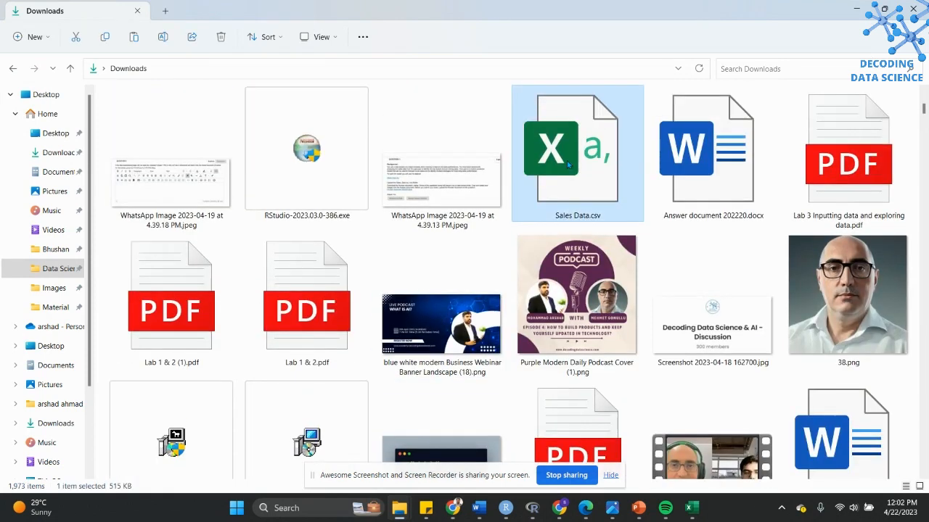
{"action": "key", "text": "alt+Tab"}
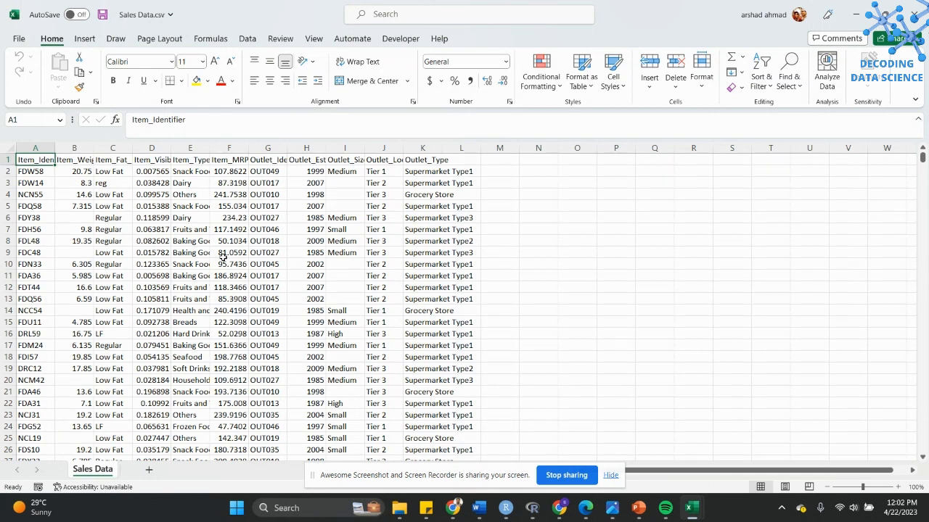
Step: Review the header names in row 1 one by one, from Item_Weight through Outlet_Type
{"action": "left_click", "coordinate": [76, 166]}
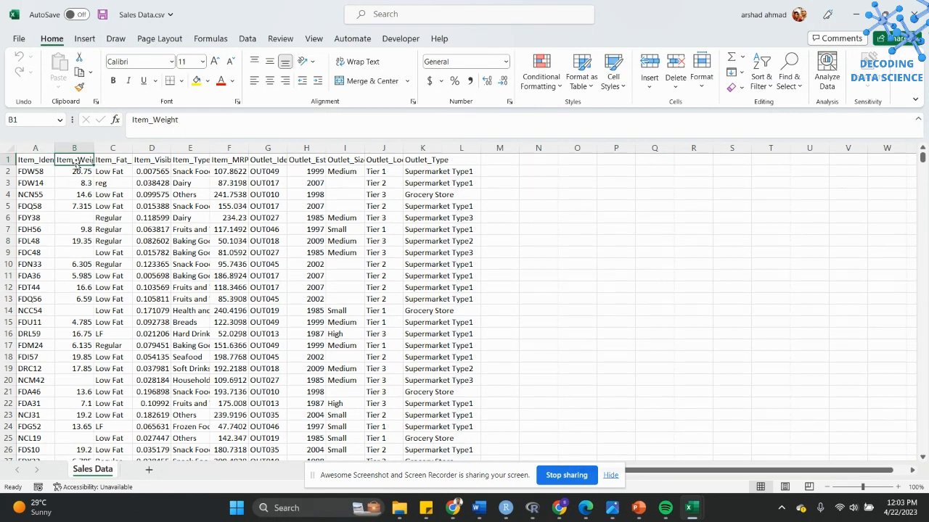
{"action": "key", "text": "Right"}
{"action": "key", "text": "Right"}
{"action": "key", "text": "Right"}
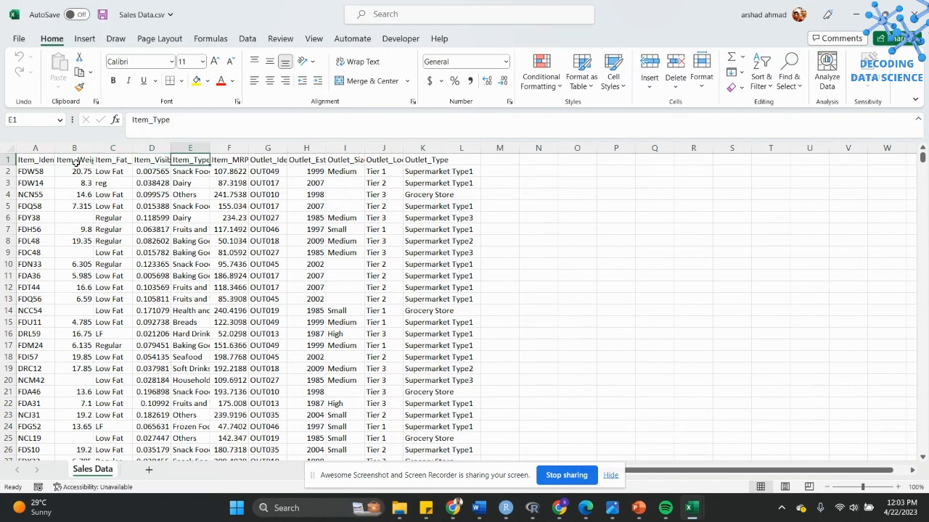
{"action": "key", "text": "Right"}
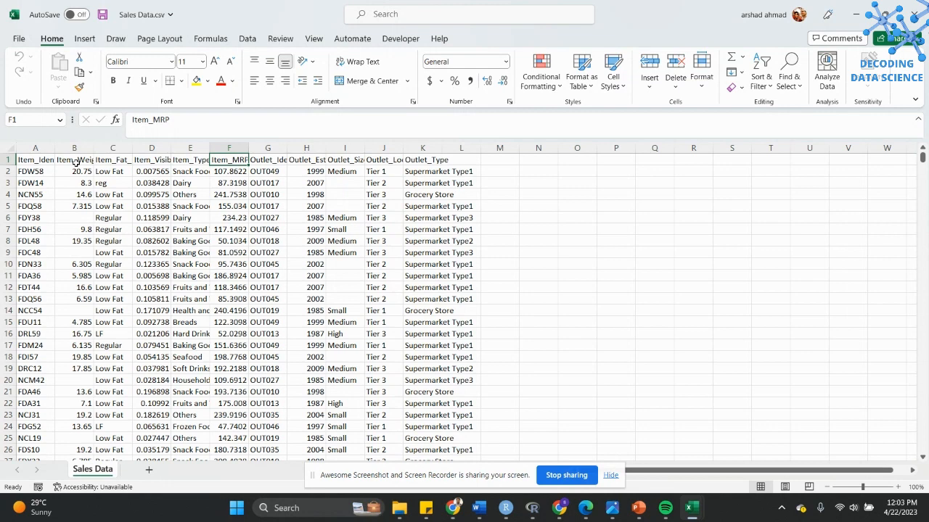
{"action": "key", "text": "Right"}
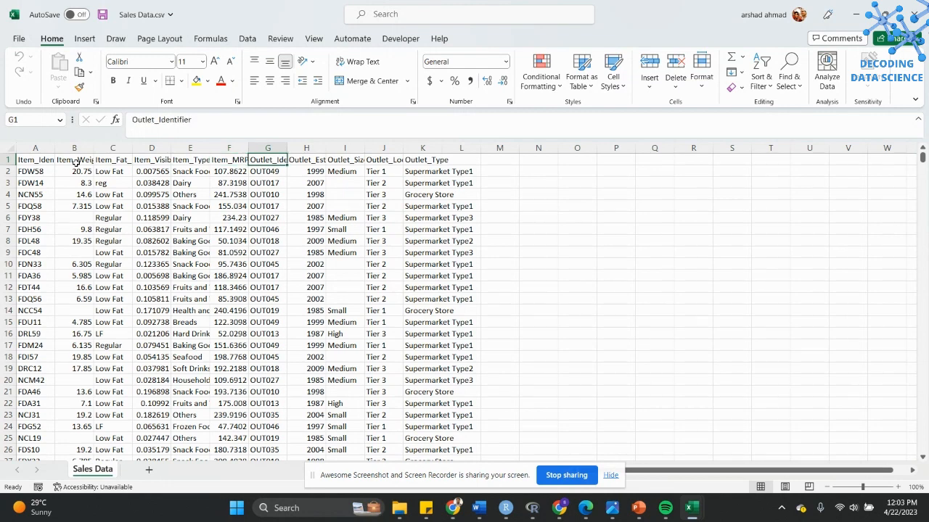
{"action": "key", "text": "Right"}
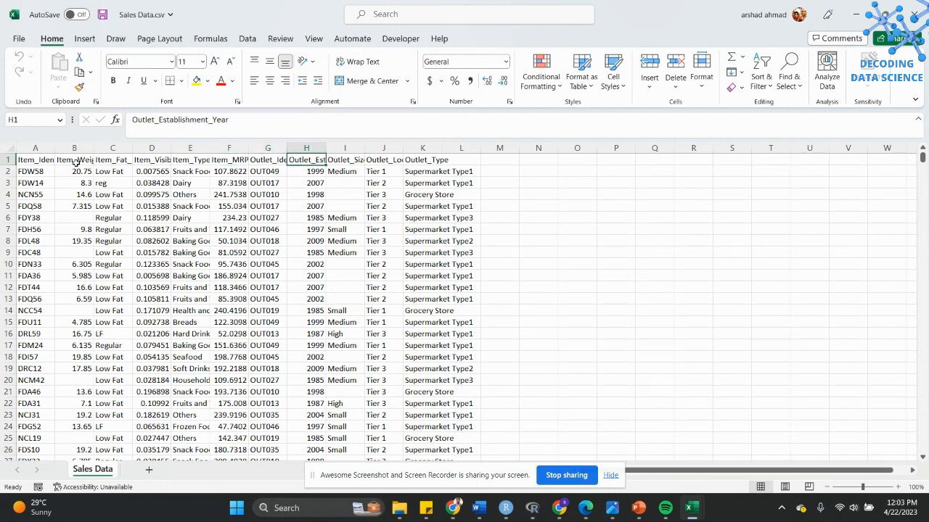
{"action": "key", "text": "Right"}
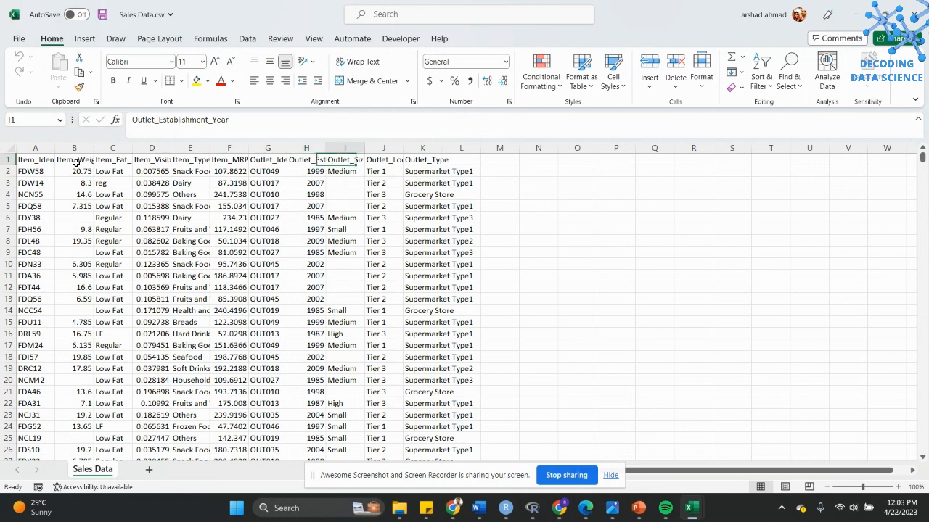
{"action": "key", "text": "Left"}
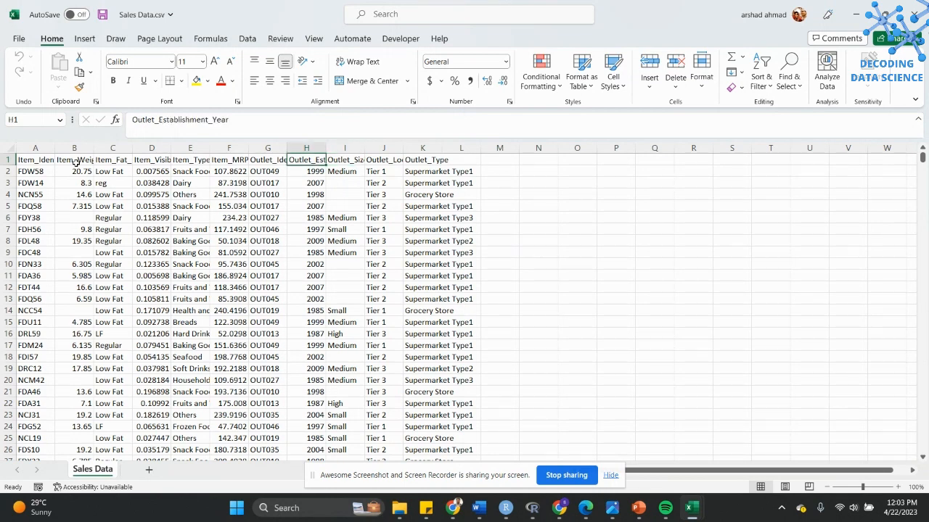
{"action": "key", "text": "Right"}
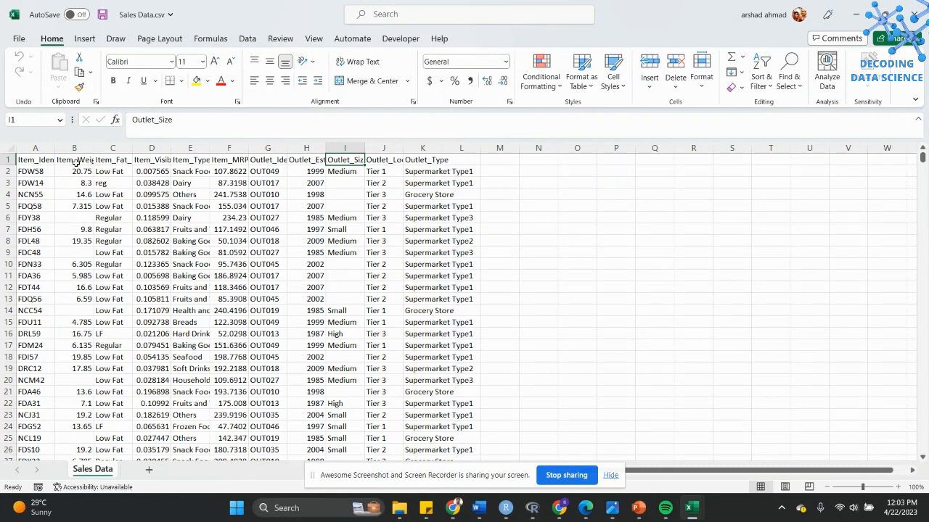
{"action": "key", "text": "Right"}
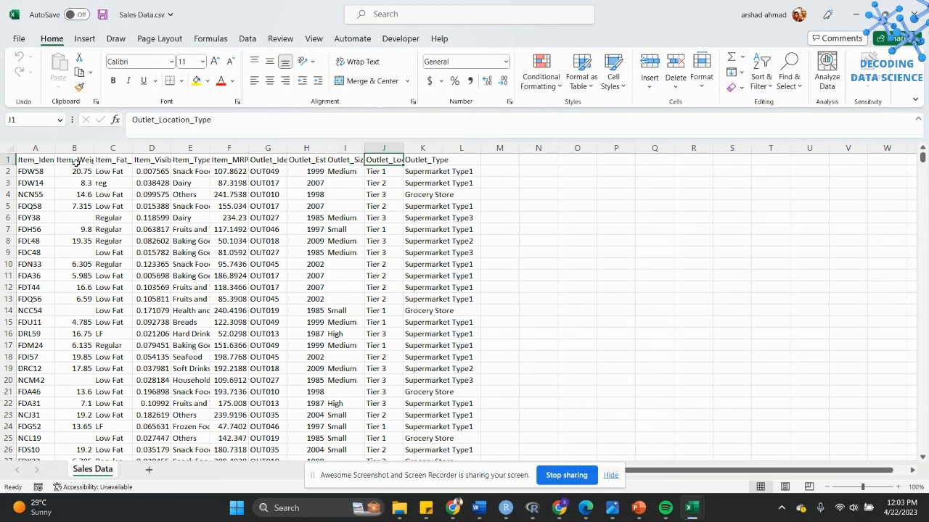
{"action": "key", "text": "Right"}
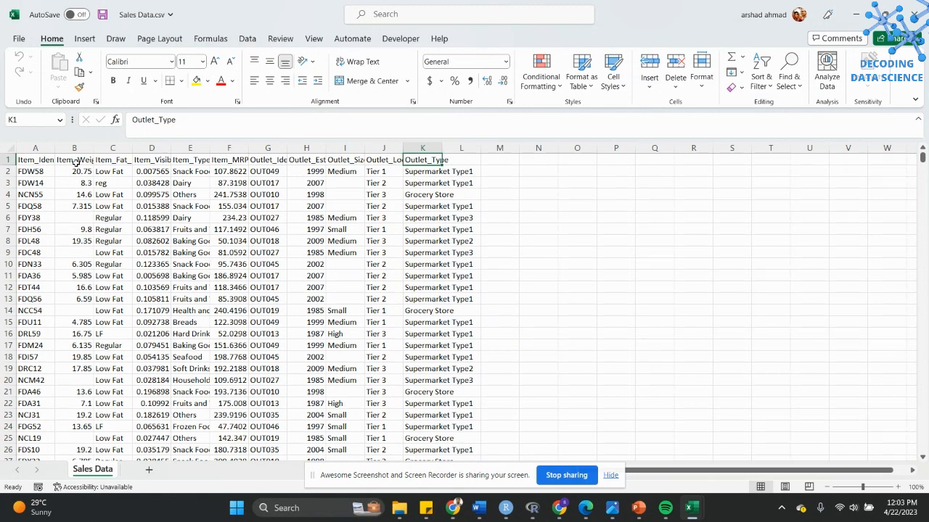
Step: Go over the headers between Item_Visibility and Outlet_Type again, and select the full header row to count the columns
{"action": "key", "text": "Left"}
{"action": "key", "text": "Left"}
{"action": "key", "text": "Left"}
{"action": "key", "text": "Left"}
{"action": "key", "text": "Left"}
{"action": "key", "text": "Left"}
{"action": "key", "text": "Left"}
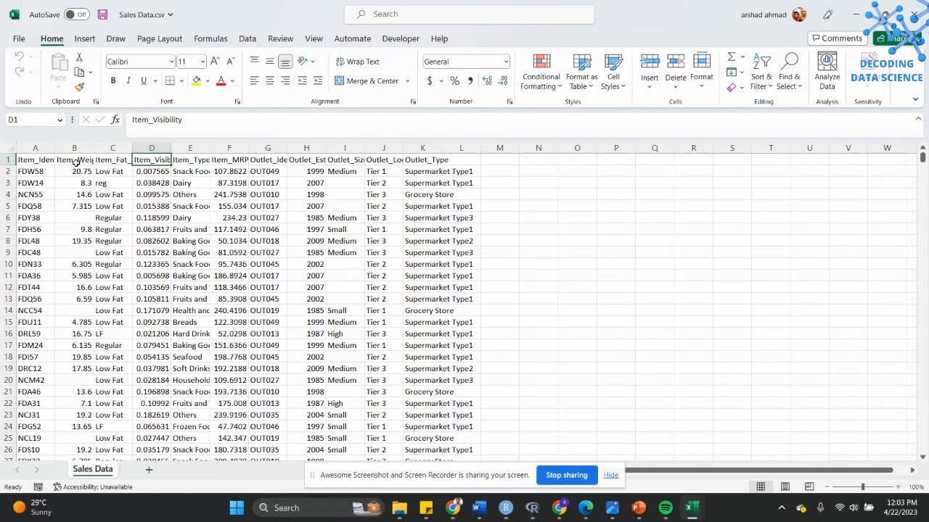
{"action": "key", "text": "Right"}
{"action": "key", "text": "Right"}
{"action": "key", "text": "Right"}
{"action": "key", "text": "Right"}
{"action": "key", "text": "Right"}
{"action": "key", "text": "Right"}
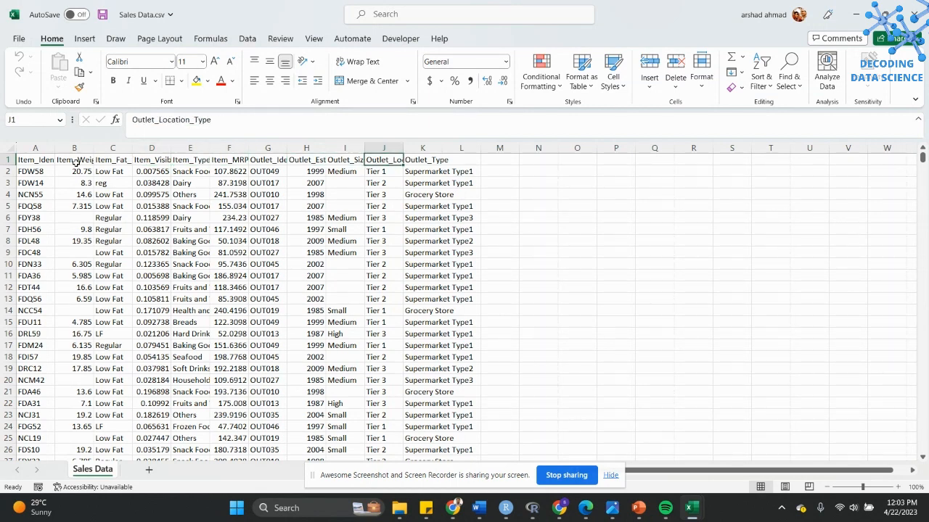
{"action": "key", "text": "Right"}
{"action": "key", "text": "Right"}
{"action": "key", "text": "Left"}
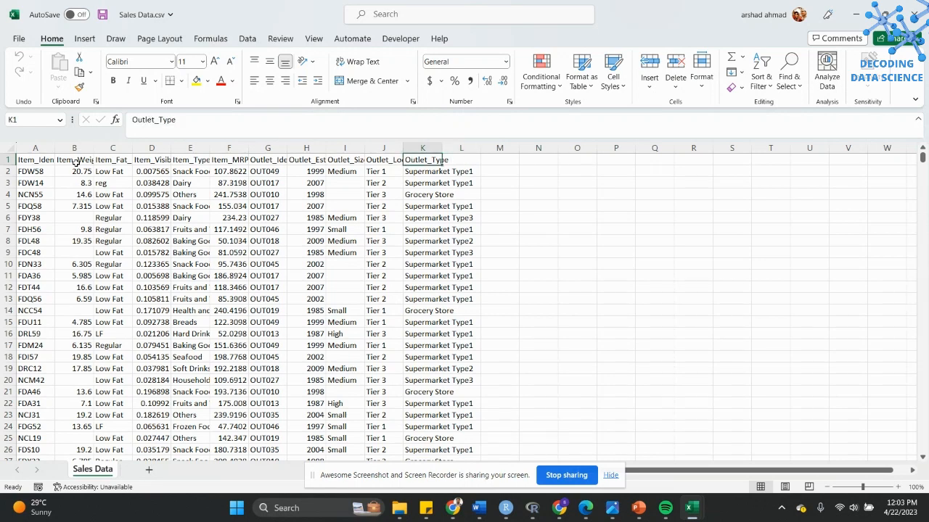
{"action": "key", "text": "ctrl+shift+Left"}
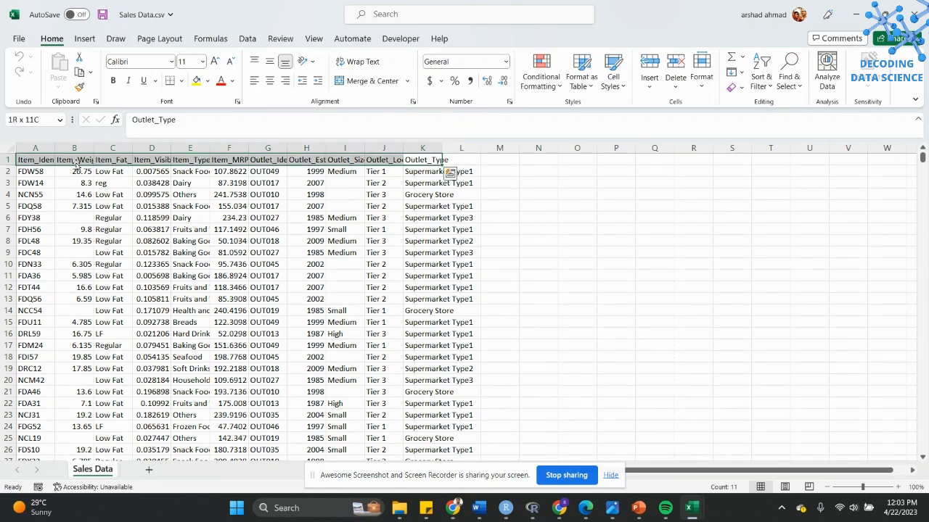
{"action": "key", "text": "Left"}
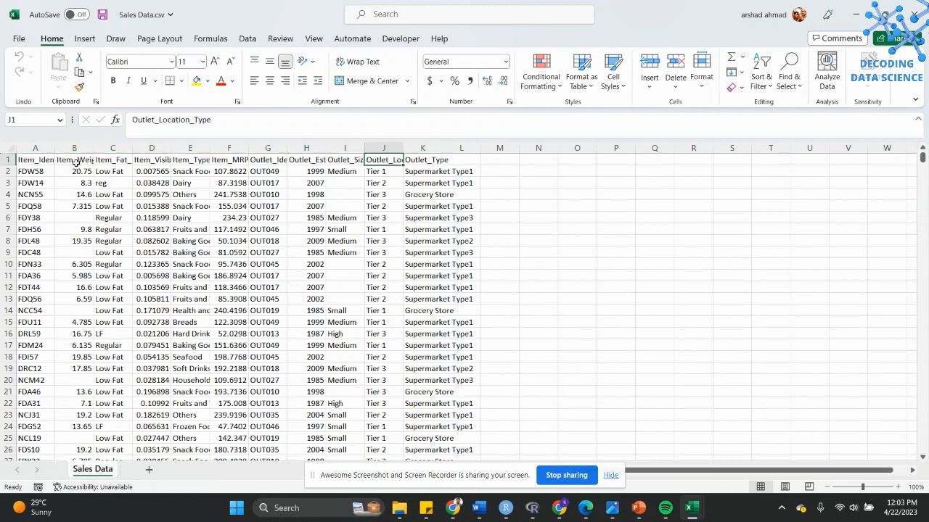
Step: Select the Item_Identifier column down to its last record to check the row count, and reselect the header row A1:K1
{"action": "key", "text": "Left"}
{"action": "key", "text": "Left"}
{"action": "key", "text": "Left"}
{"action": "key", "text": "Left"}
{"action": "key", "text": "Left"}
{"action": "key", "text": "Left"}
{"action": "key", "text": "Left"}
{"action": "key", "text": "Left"}
{"action": "key", "text": "Left"}
{"action": "key", "text": "ctrl+shift+Down"}
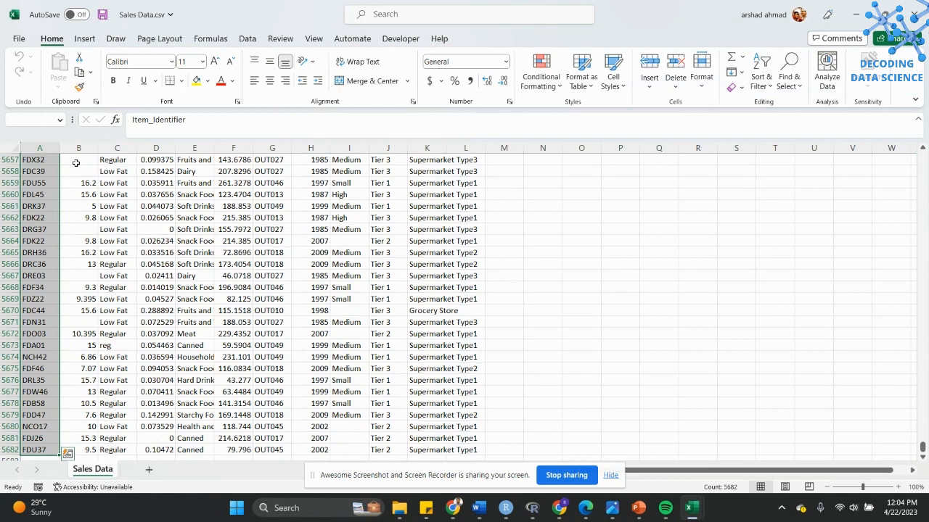
{"action": "scroll", "coordinate": [488, 314], "scroll_direction": "up", "scroll_amount": 2}
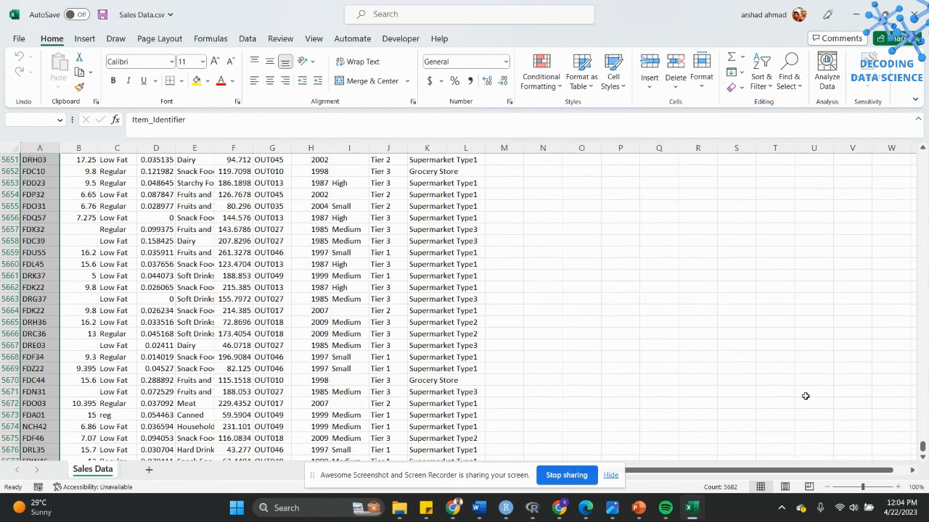
{"action": "left_click_drag", "start_coordinate": [922, 448], "coordinate": [922, 156]}
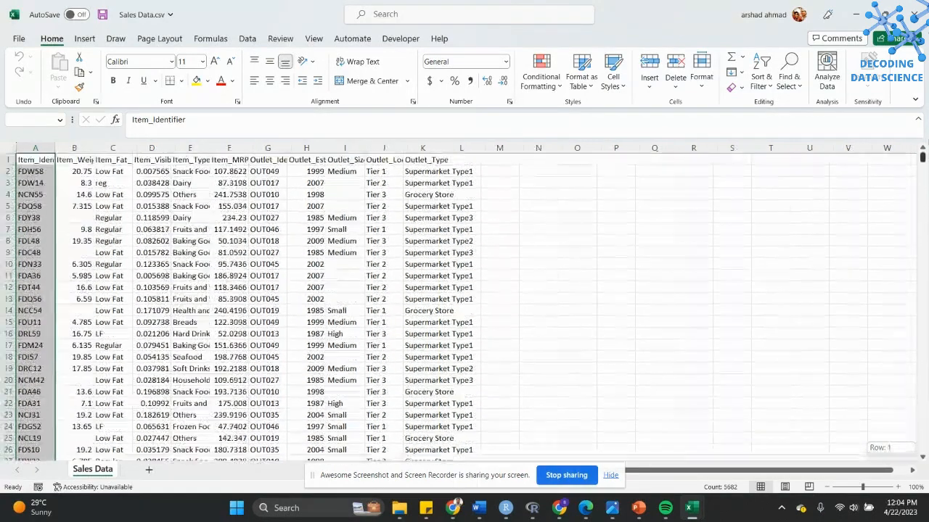
{"action": "left_click", "coordinate": [435, 175]}
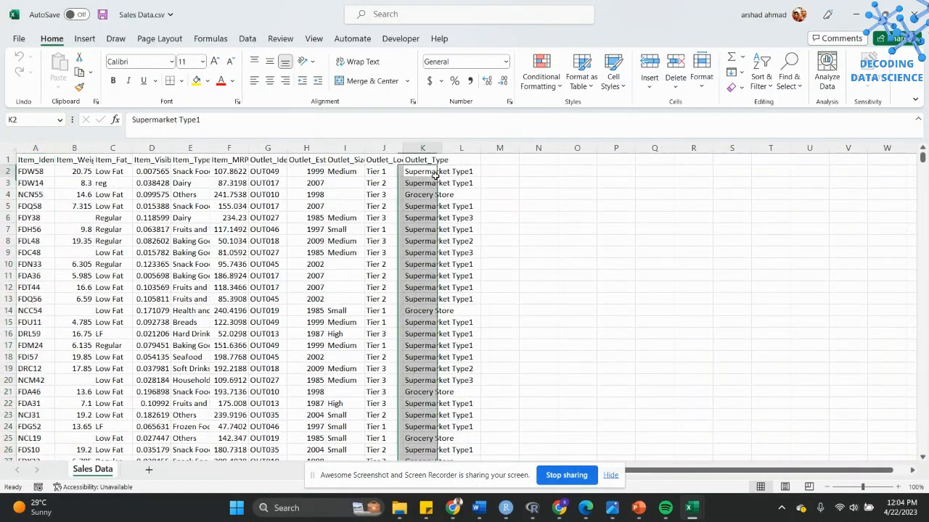
{"action": "left_click_drag", "start_coordinate": [428, 161], "coordinate": [33, 159]}
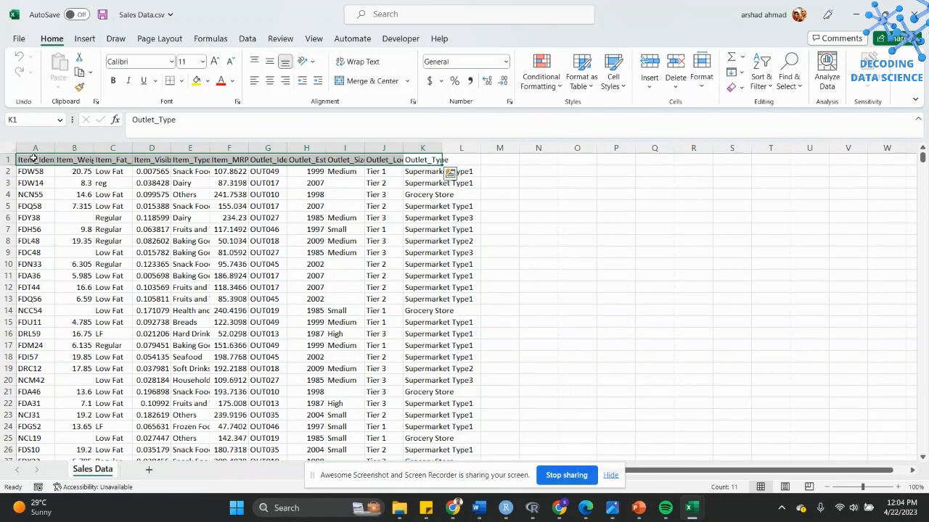
Step: Switch from Excel to the existing Rattle window and close it
{"action": "left_click", "coordinate": [505, 510]}
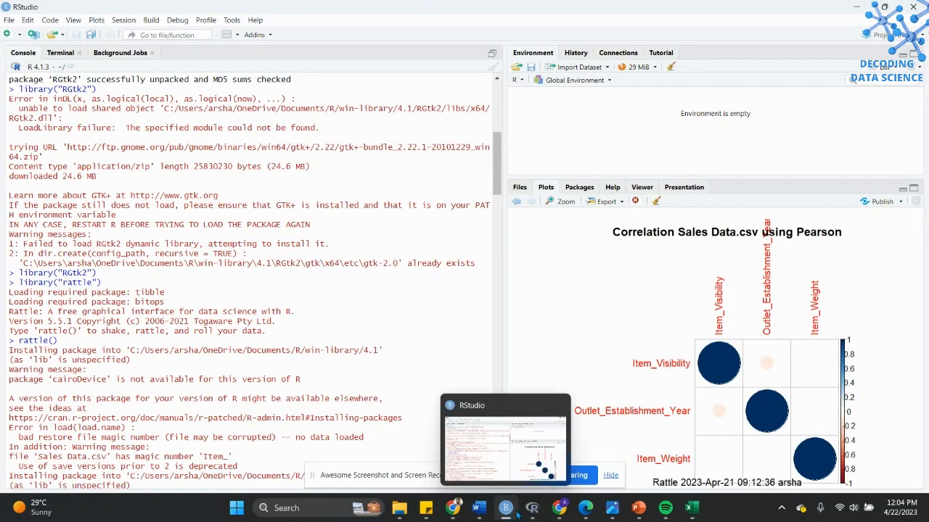
{"action": "mouse_move", "coordinate": [539, 518]}
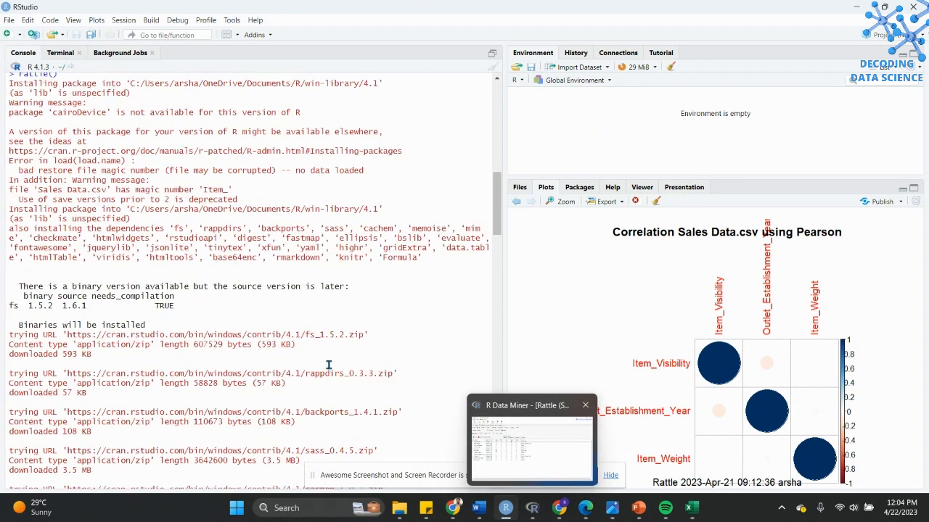
{"action": "left_click", "coordinate": [533, 512]}
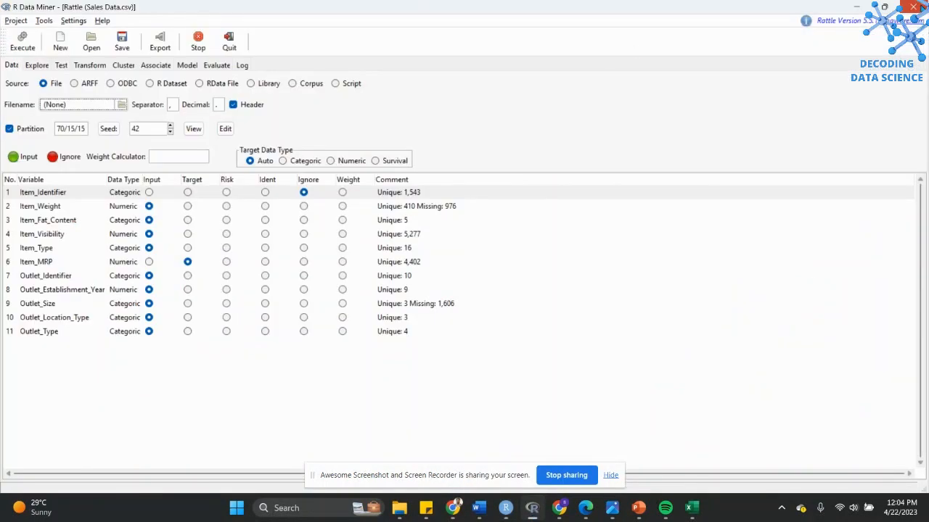
{"action": "left_click", "coordinate": [912, 6]}
Step: Launch Rattle with rattle() in the RStudio console and agree to install the cairoDevice package
{"action": "left_click", "coordinate": [88, 95]}
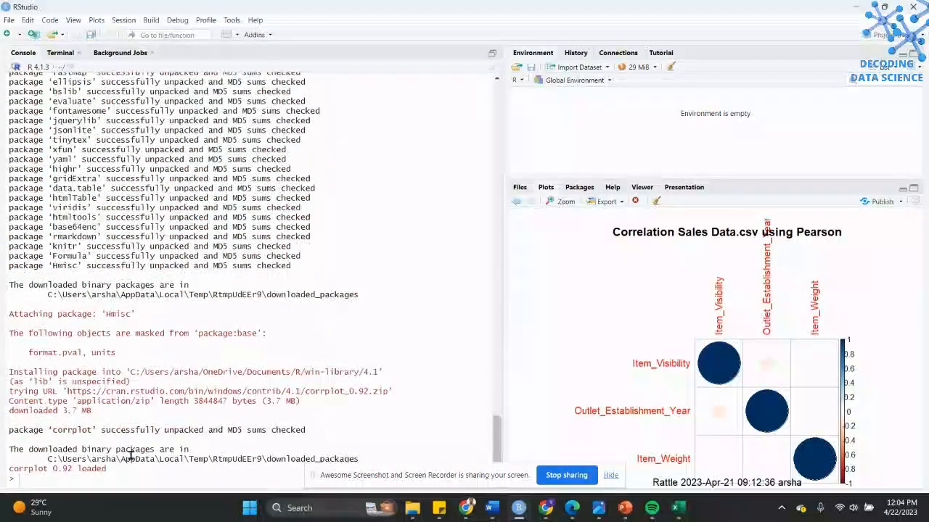
{"action": "type", "text": "RATT"}
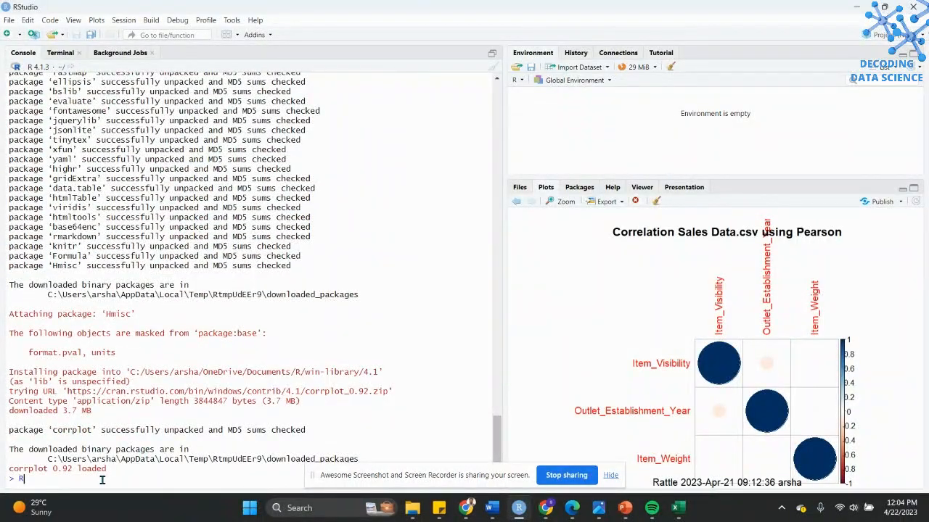
{"action": "key", "text": "BackSpace"}
{"action": "key", "text": "BackSpace"}
{"action": "key", "text": "BackSpace"}
{"action": "key", "text": "BackSpace"}
{"action": "type", "text": "rattle"}
{"action": "type", "text": "()"}
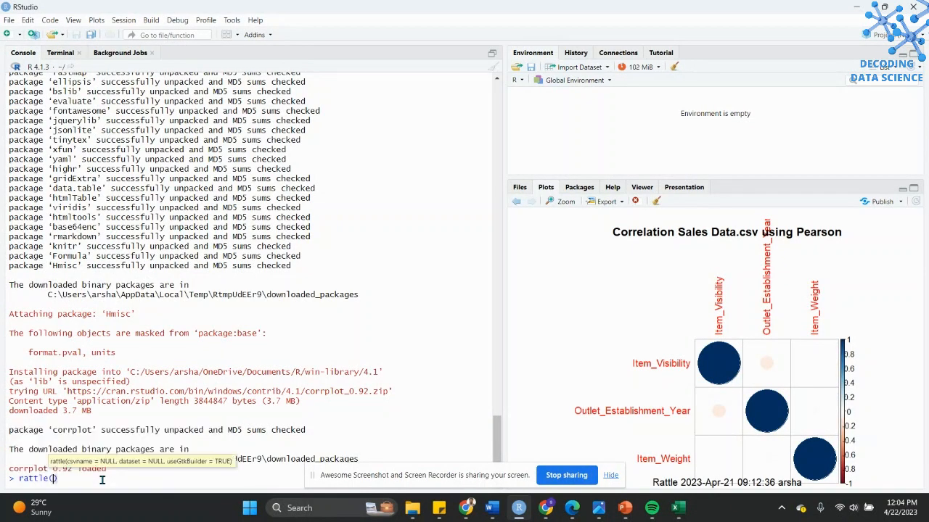
{"action": "key", "text": "Return"}
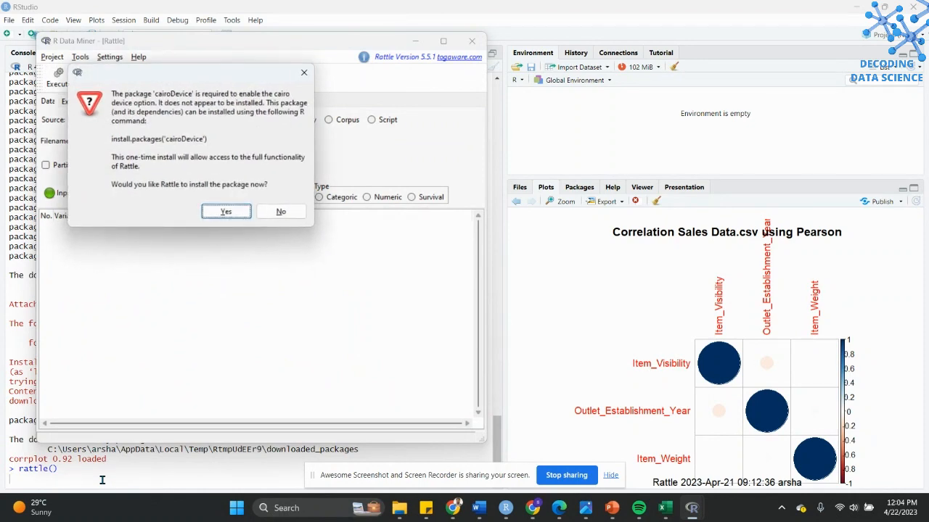
{"action": "left_click", "coordinate": [219, 212]}
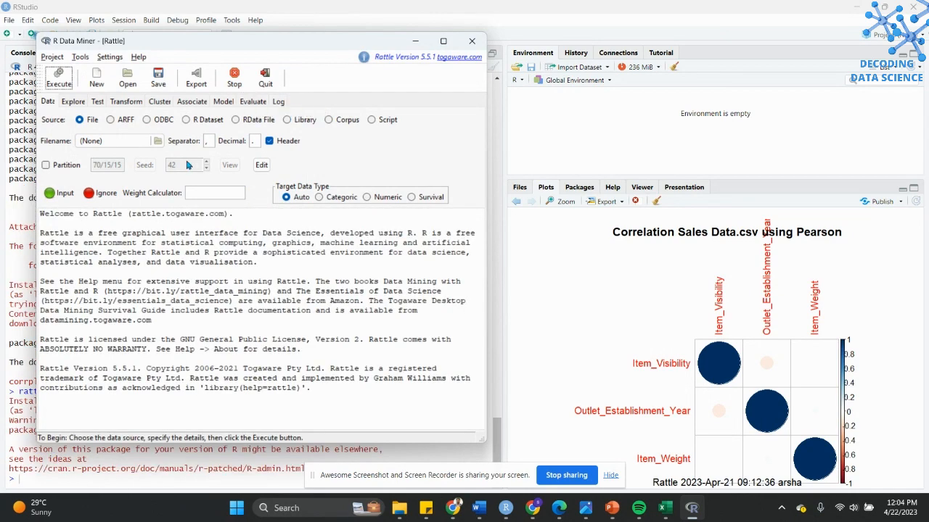
Step: Choose Sales Data.csv from the Desktop as the data source file and maximise the Rattle window
{"action": "left_click", "coordinate": [91, 142]}
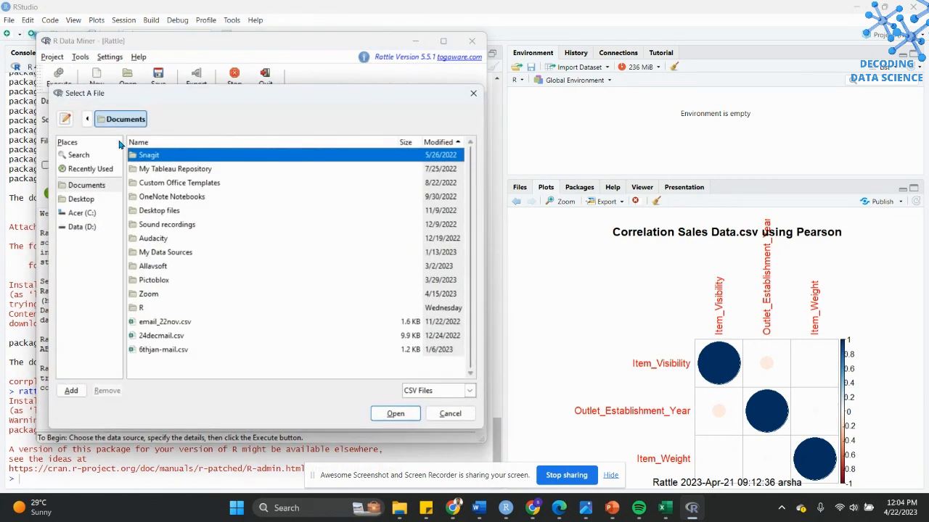
{"action": "left_click", "coordinate": [90, 202]}
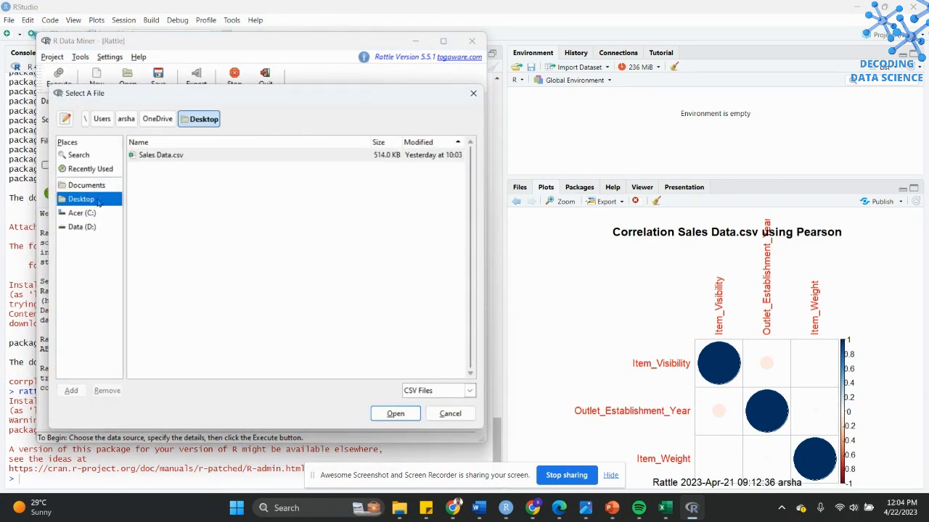
{"action": "double_click", "coordinate": [179, 155]}
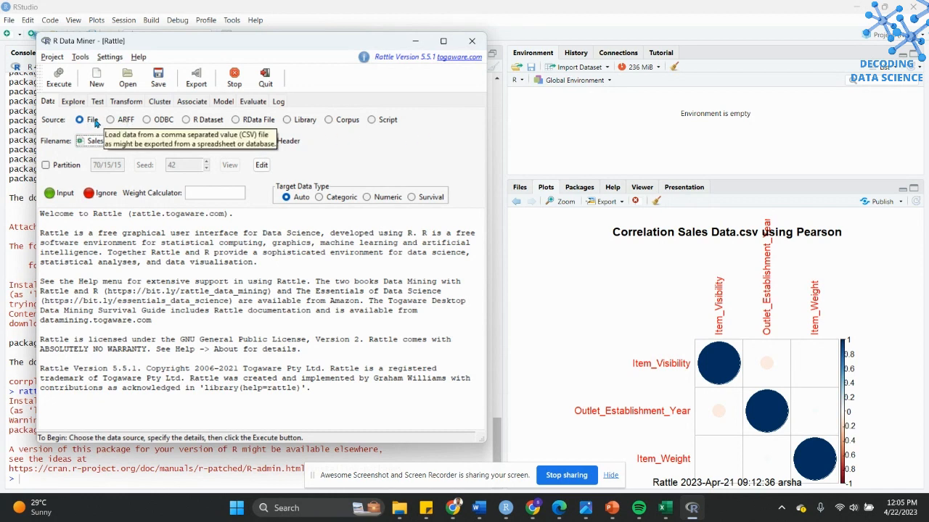
{"action": "left_click", "coordinate": [443, 41]}
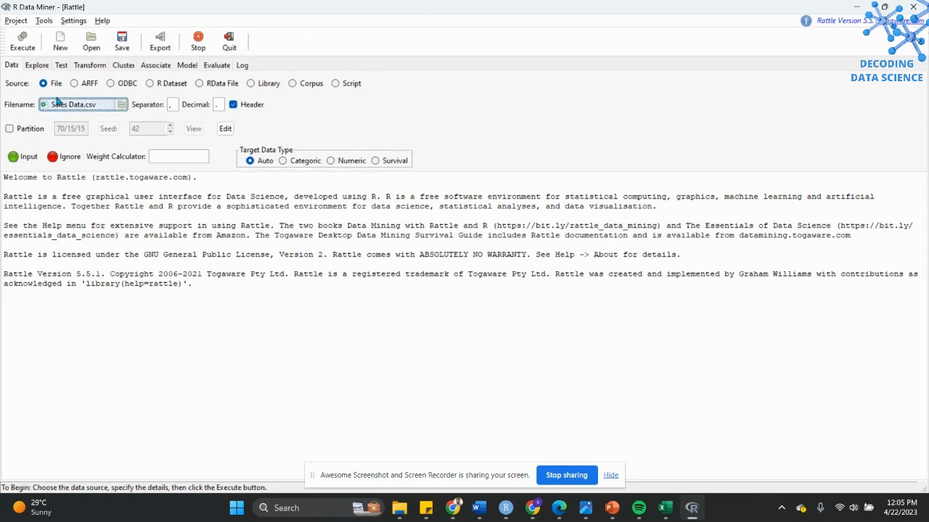
Step: Enable the 70/15/15 partition, set the seed to 35, and load the dataset
{"action": "left_click", "coordinate": [31, 128]}
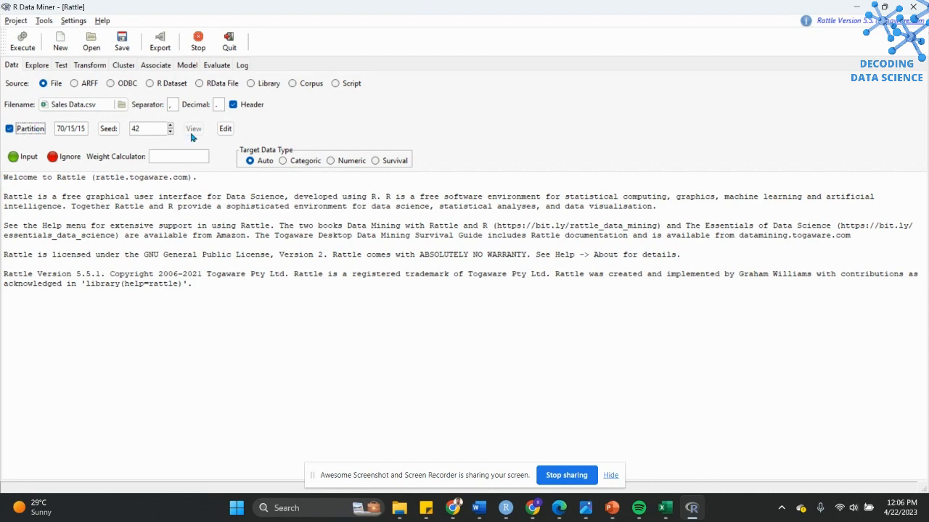
{"action": "left_click", "coordinate": [171, 127]}
{"action": "double_click", "coordinate": [170, 133]}
{"action": "left_click", "coordinate": [170, 133]}
{"action": "double_click", "coordinate": [171, 133]}
{"action": "double_click", "coordinate": [171, 133]}
{"action": "double_click", "coordinate": [171, 132]}
{"action": "left_click", "coordinate": [143, 133]}
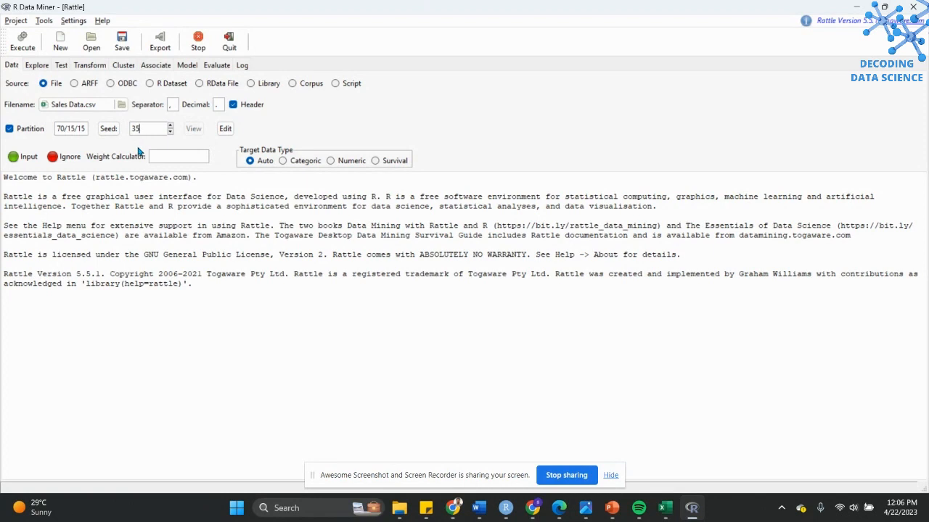
{"action": "left_click", "coordinate": [20, 48]}
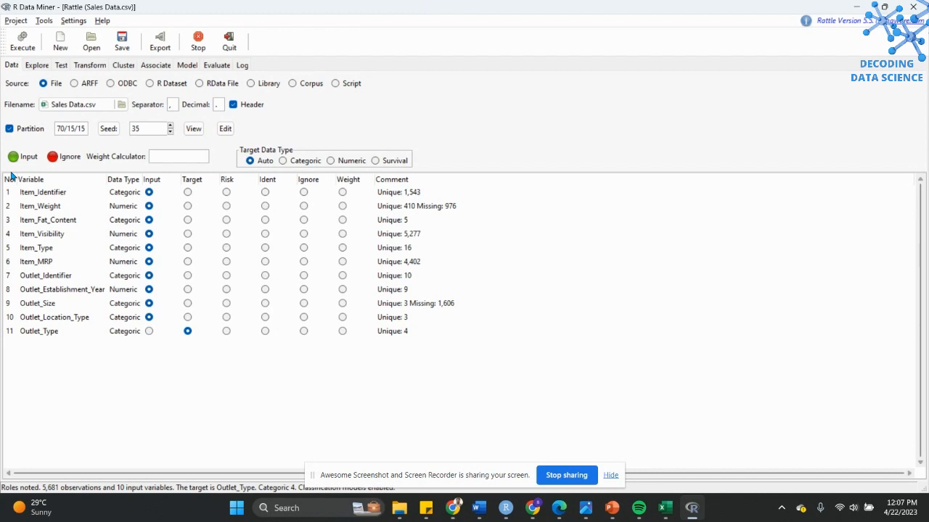
{"action": "left_click", "coordinate": [489, 475]}
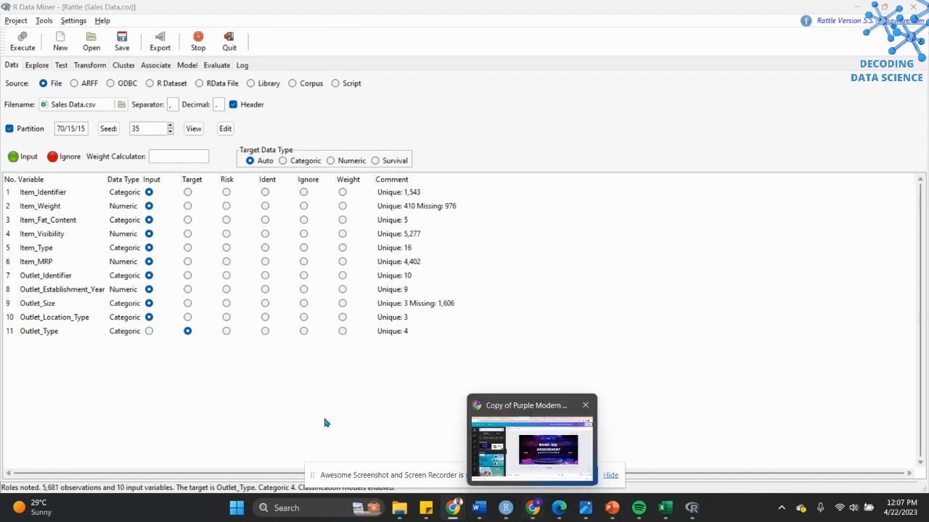
{"action": "left_click", "coordinate": [90, 188]}
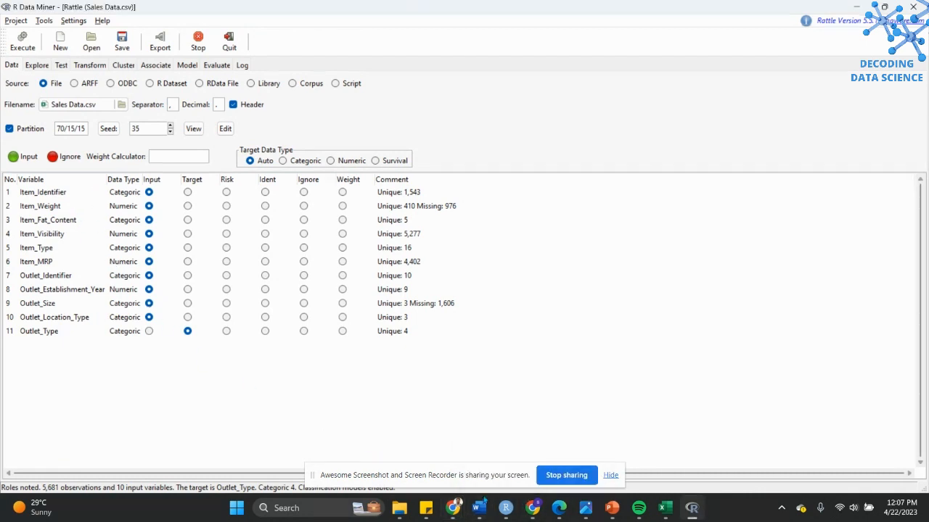
{"action": "mouse_move", "coordinate": [453, 507]}
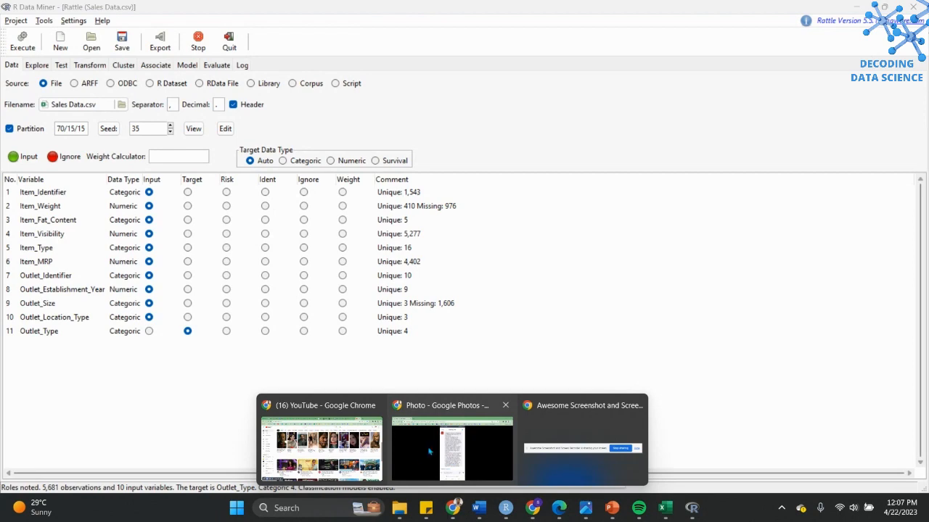
{"action": "left_click", "coordinate": [323, 446]}
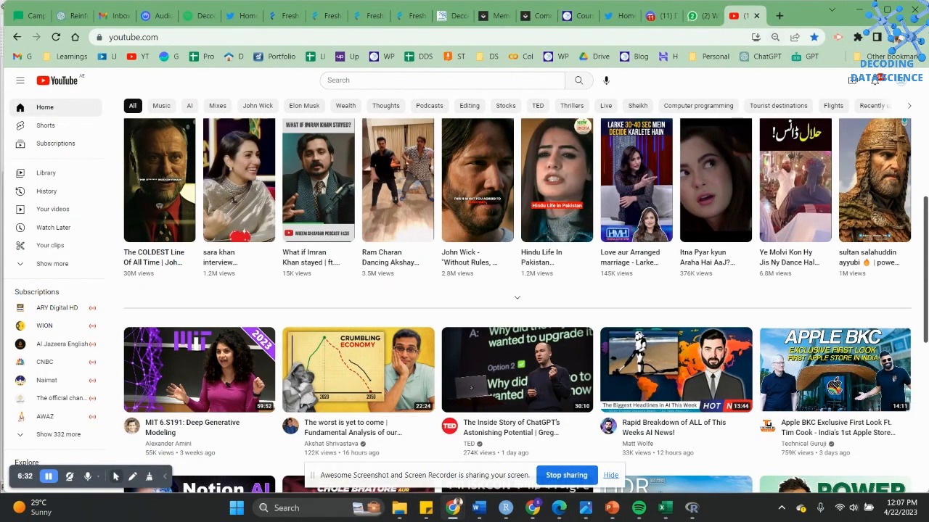
{"action": "left_click", "coordinate": [861, 6]}
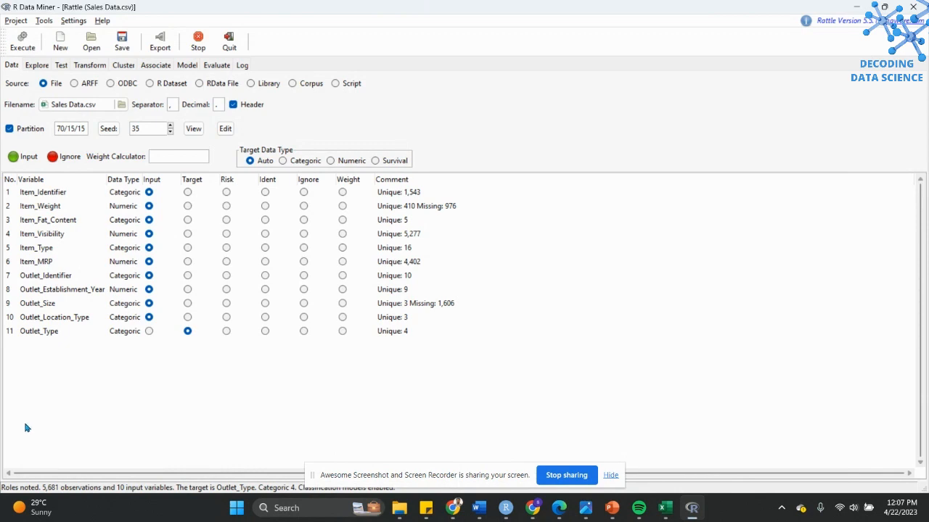
Step: Set the variable roles: Item_MRP as Target, Outlet_Type as Input and Item_Identifier as Ignore
{"action": "left_click", "coordinate": [190, 266]}
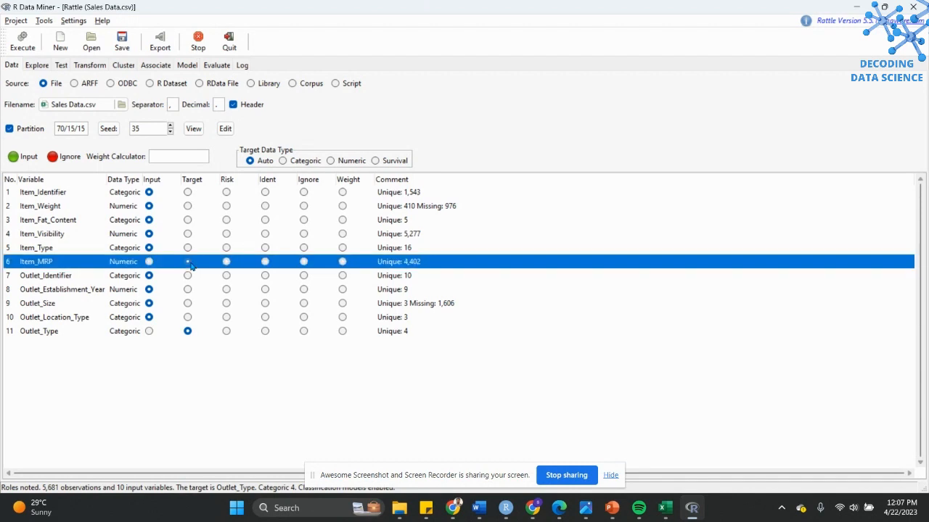
{"action": "left_click", "coordinate": [146, 319]}
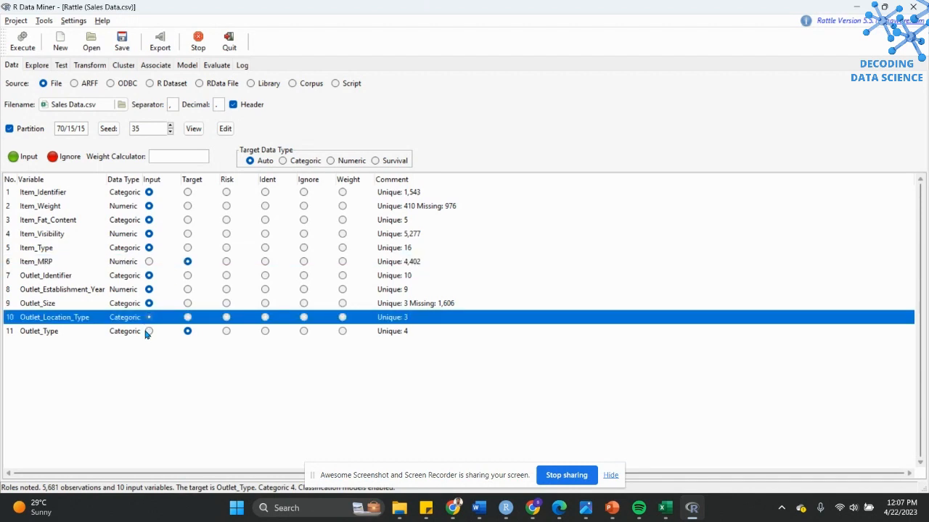
{"action": "left_click", "coordinate": [147, 332]}
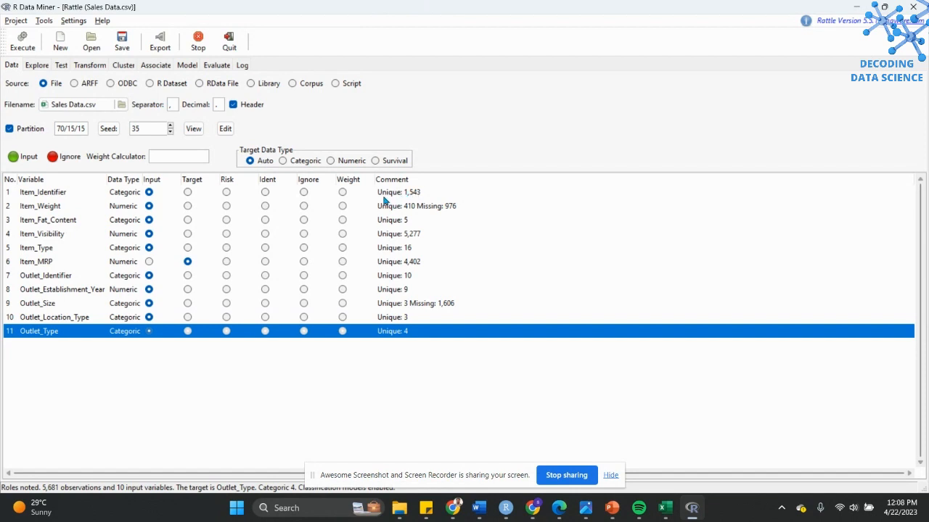
{"action": "left_click", "coordinate": [304, 193]}
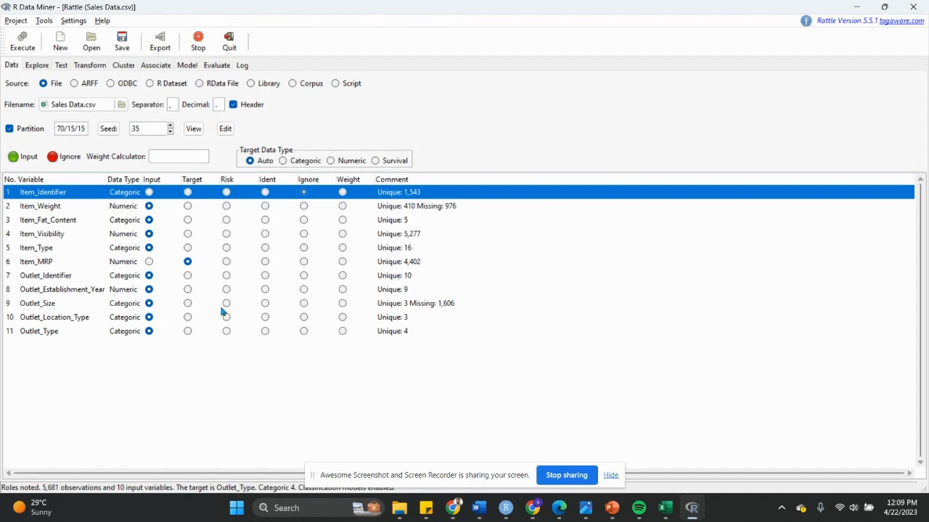
Step: Try to generate the Explore summary without first applying the changed variable roles
{"action": "left_click", "coordinate": [38, 66]}
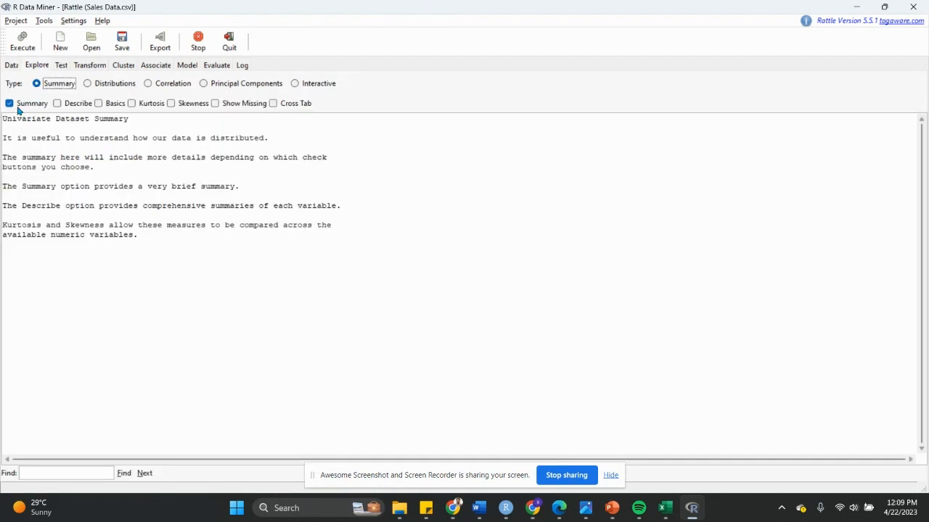
{"action": "left_click", "coordinate": [22, 47]}
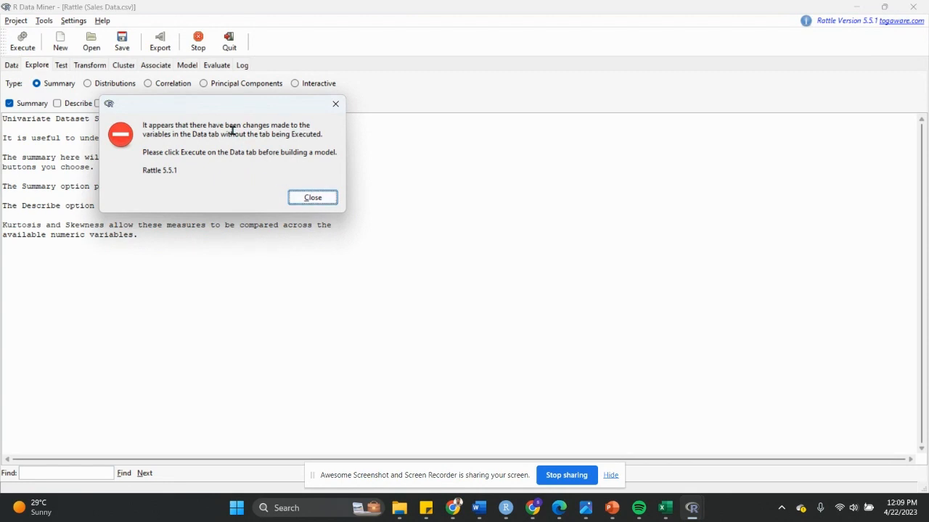
{"action": "left_click", "coordinate": [313, 198]}
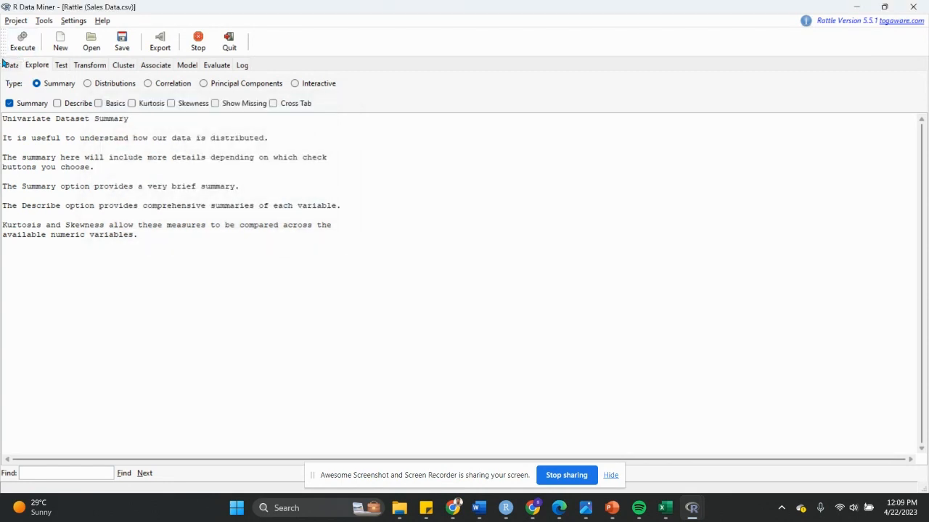
Step: Apply the changed variable roles to the dataset and generate its Explore summary
{"action": "left_click", "coordinate": [10, 64]}
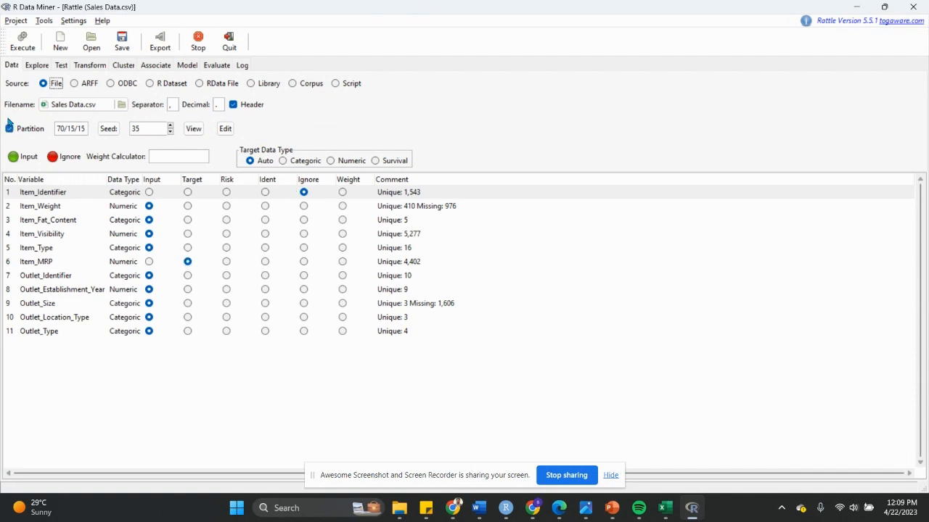
{"action": "left_click", "coordinate": [15, 47]}
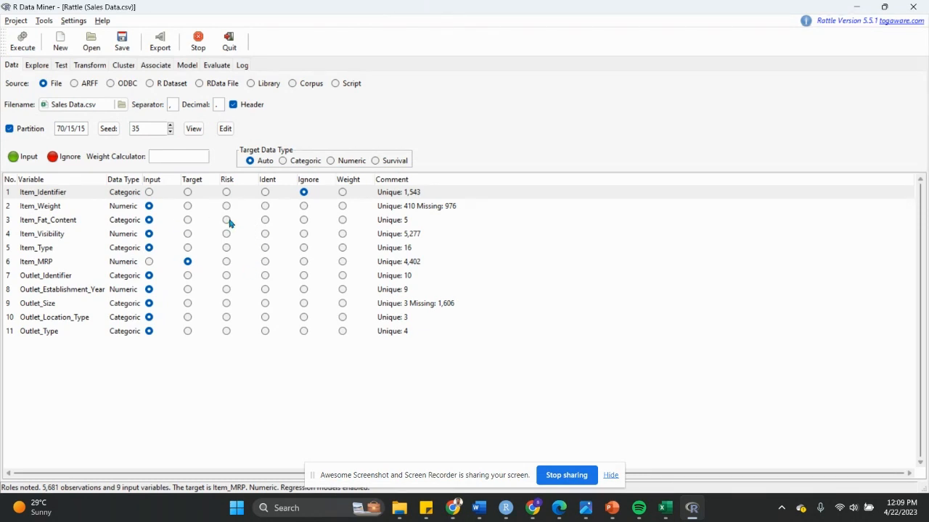
{"action": "left_click", "coordinate": [37, 66]}
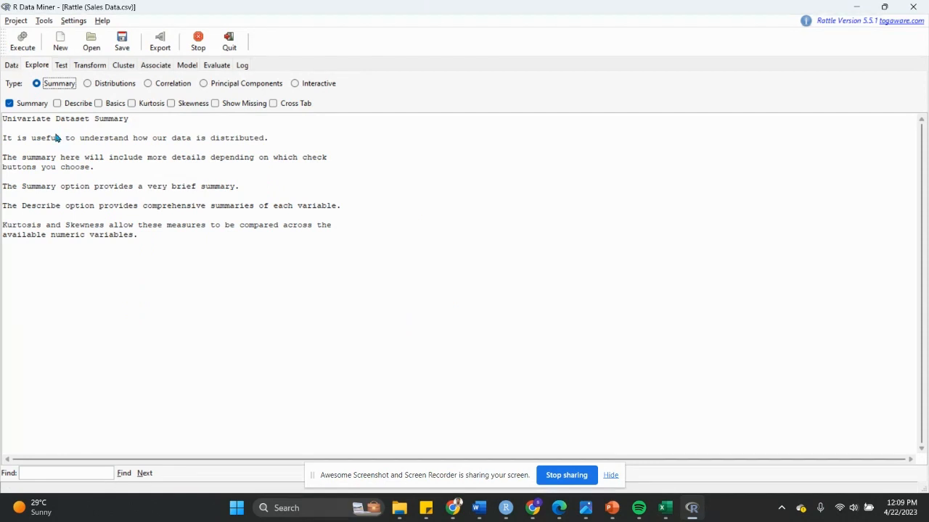
{"action": "left_click", "coordinate": [22, 43]}
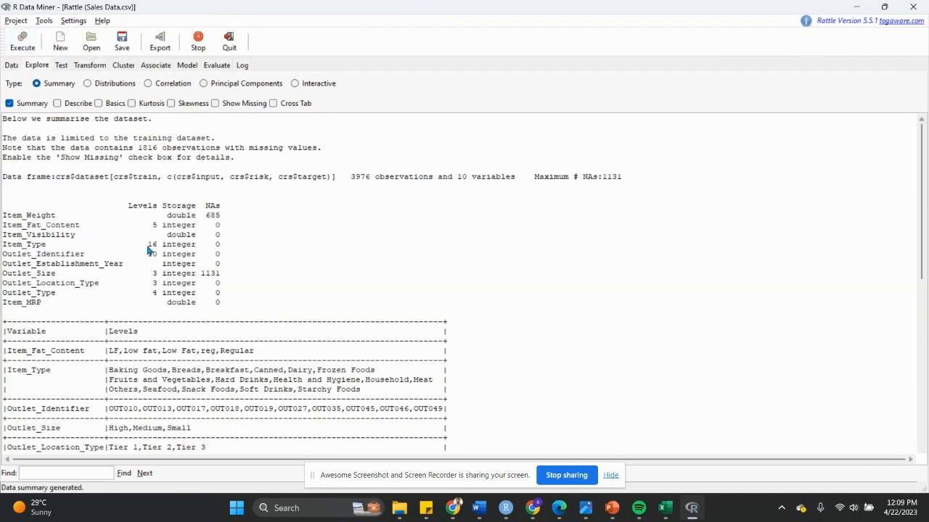
Step: Examine the dataset summary, from the variables' levels, storage and NAs to the table listing each categorical variable's levels
{"action": "scroll", "coordinate": [112, 321], "scroll_direction": "down", "scroll_amount": 1}
{"action": "scroll", "coordinate": [112, 321], "scroll_direction": "down", "scroll_amount": 1}
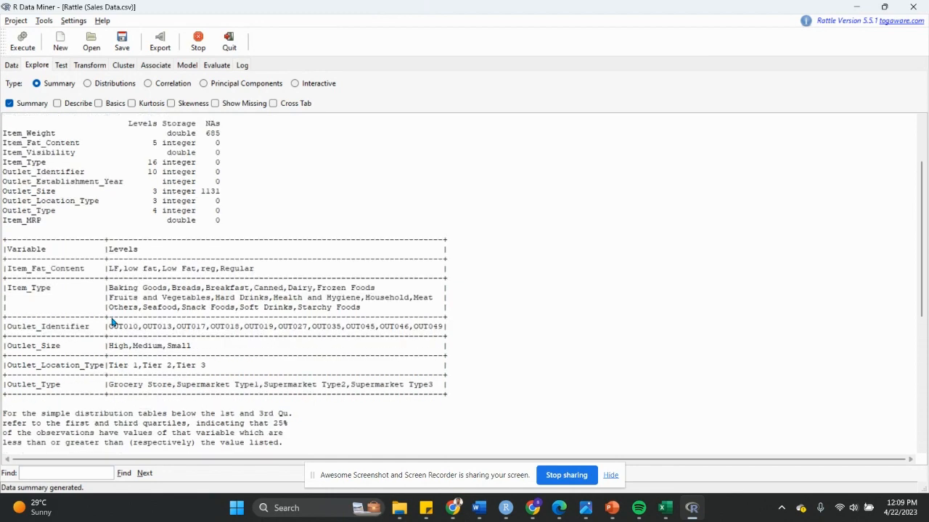
{"action": "scroll", "coordinate": [112, 321], "scroll_direction": "up", "scroll_amount": 2}
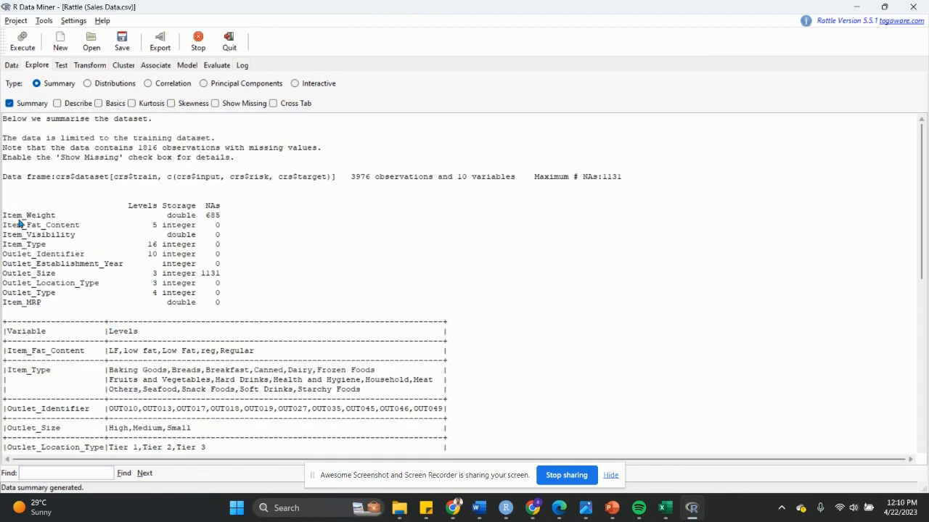
{"action": "left_click_drag", "start_coordinate": [18, 219], "coordinate": [106, 302]}
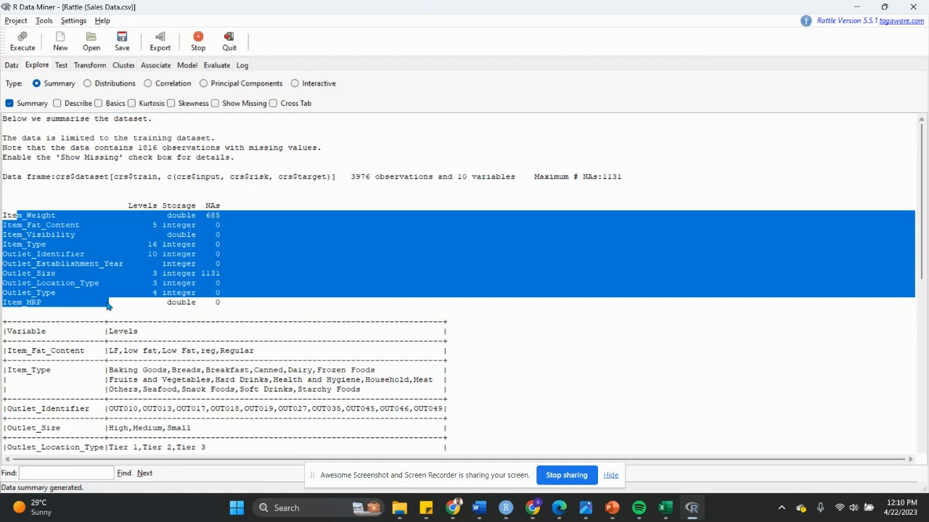
{"action": "scroll", "coordinate": [109, 308], "scroll_direction": "down", "scroll_amount": 1}
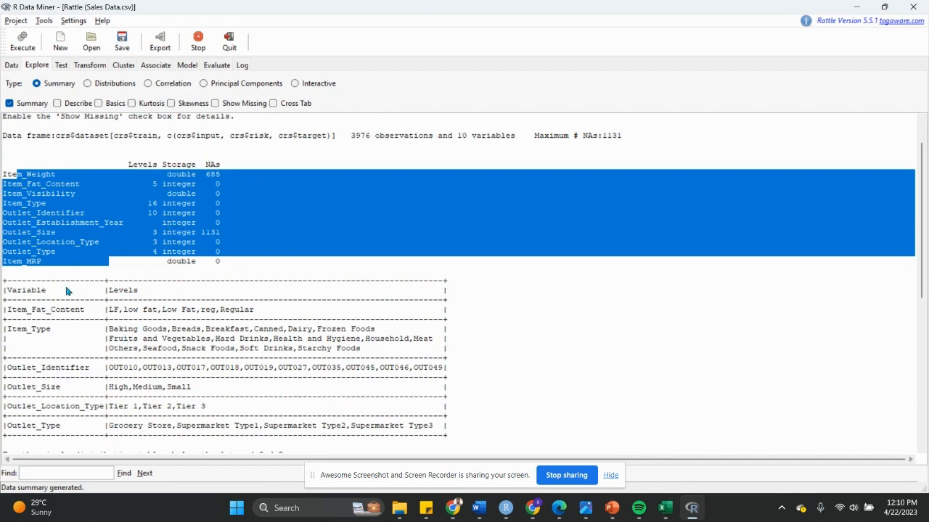
{"action": "left_click_drag", "start_coordinate": [67, 291], "coordinate": [16, 291]}
{"action": "left_click_drag", "start_coordinate": [119, 312], "coordinate": [123, 446]}
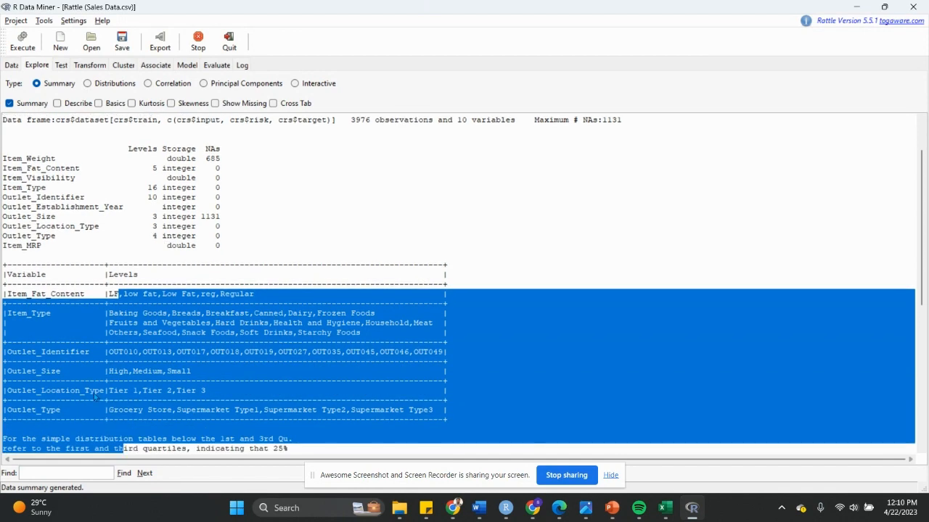
{"action": "scroll", "coordinate": [93, 397], "scroll_direction": "down", "scroll_amount": 2}
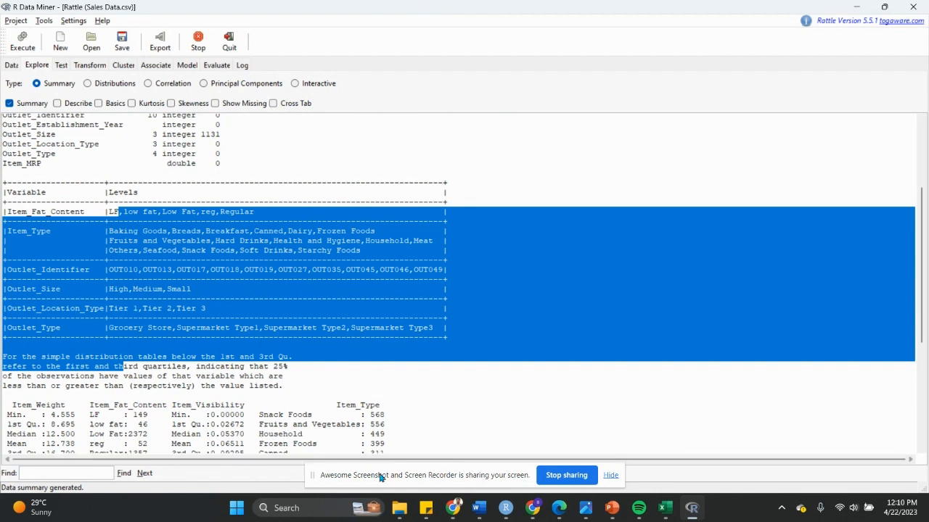
{"action": "left_click", "coordinate": [124, 232]}
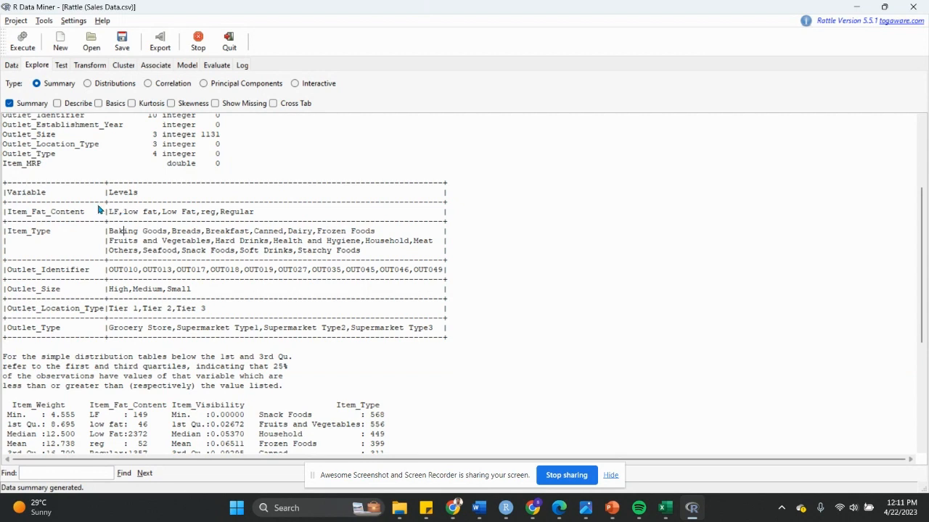
Step: Examine the table of categorical variable levels and the quartile distribution tables in the dataset summary
{"action": "left_click_drag", "start_coordinate": [33, 206], "coordinate": [23, 238]}
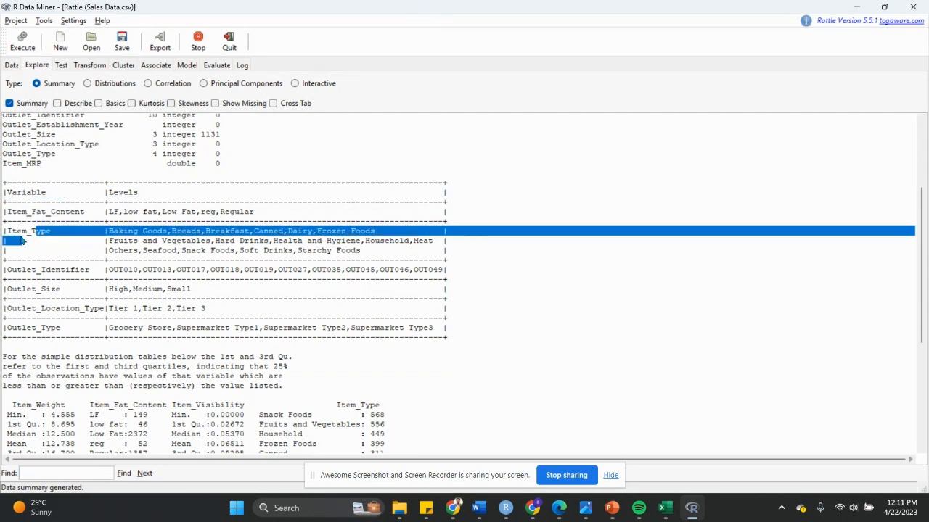
{"action": "left_click_drag", "start_coordinate": [27, 272], "coordinate": [29, 340]}
{"action": "left_click", "coordinate": [54, 296]}
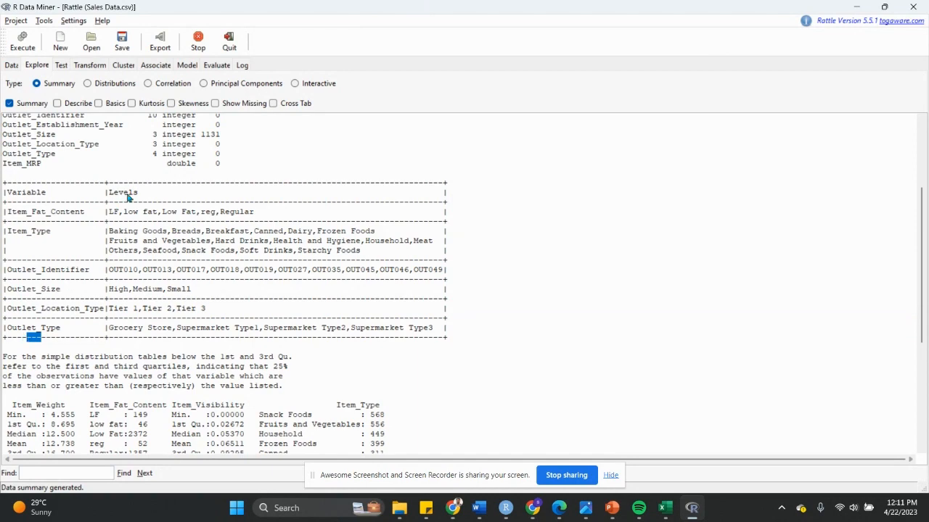
{"action": "left_click_drag", "start_coordinate": [125, 193], "coordinate": [458, 327]}
{"action": "scroll", "coordinate": [425, 332], "scroll_direction": "down", "scroll_amount": 4}
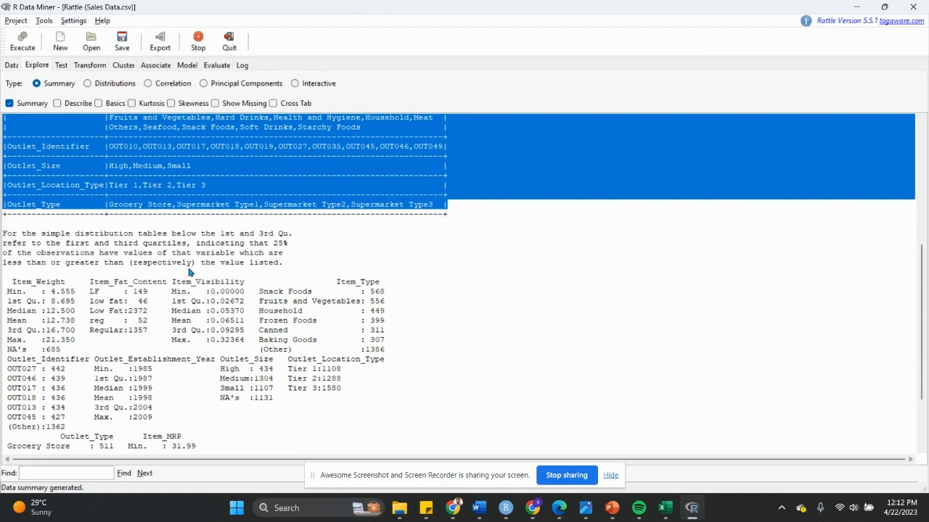
Step: Replace the Summary option with Describe and generate the description of the training dataset
{"action": "left_click", "coordinate": [22, 104]}
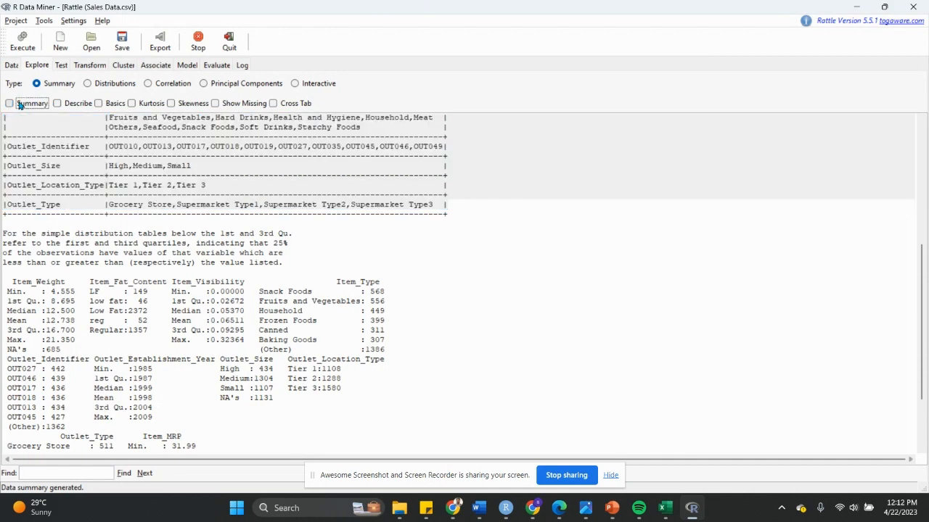
{"action": "left_click", "coordinate": [74, 104]}
{"action": "left_click", "coordinate": [24, 46]}
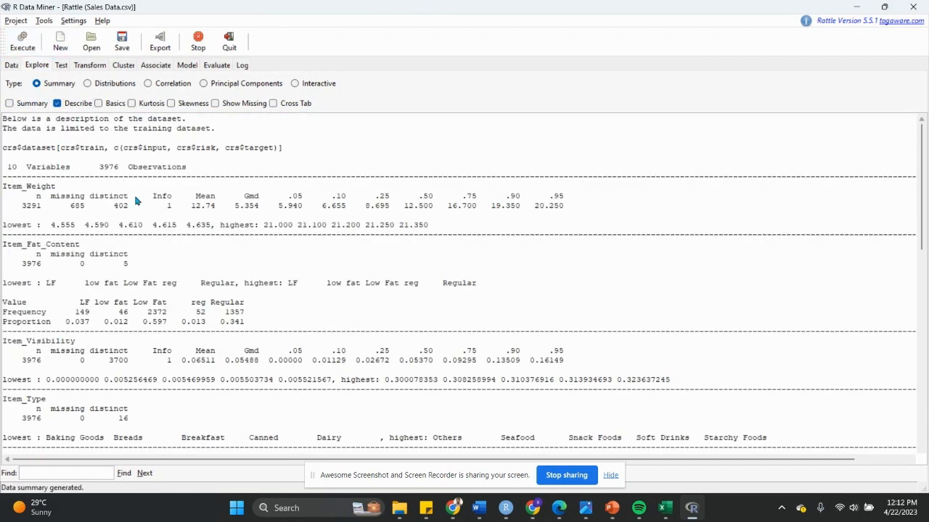
Step: Look through the per-variable descriptions, focusing on Item_Weight's mean and its lowest and highest values
{"action": "scroll", "coordinate": [105, 231], "scroll_direction": "down", "scroll_amount": 4}
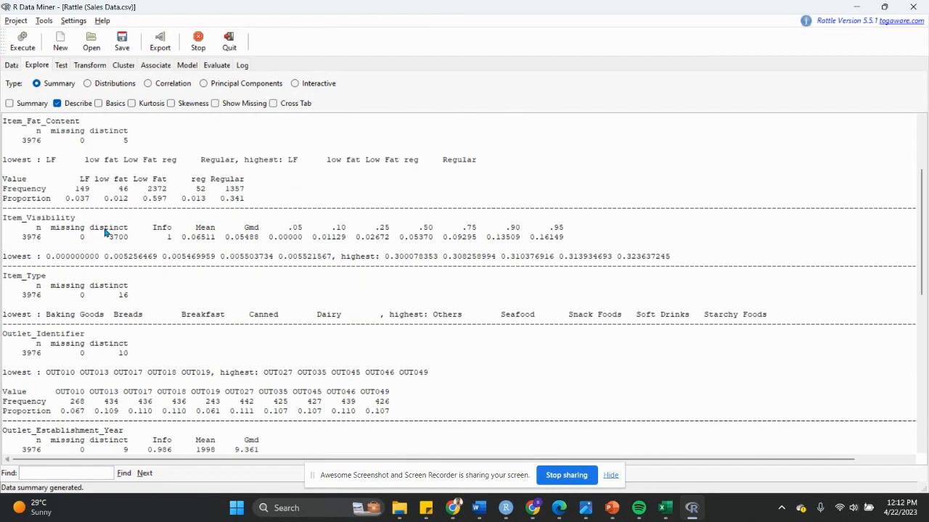
{"action": "scroll", "coordinate": [105, 231], "scroll_direction": "down", "scroll_amount": 4}
{"action": "scroll", "coordinate": [105, 231], "scroll_direction": "up", "scroll_amount": 8}
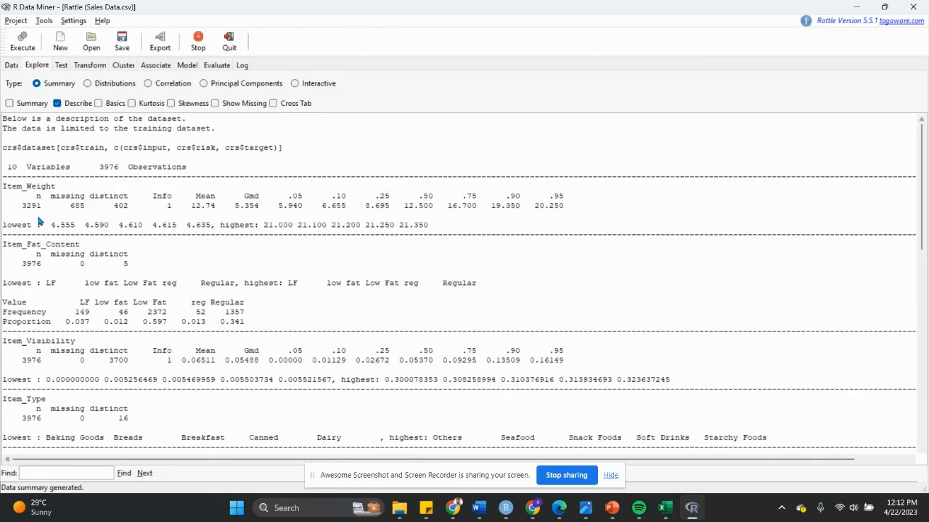
{"action": "left_click_drag", "start_coordinate": [47, 226], "coordinate": [351, 228]}
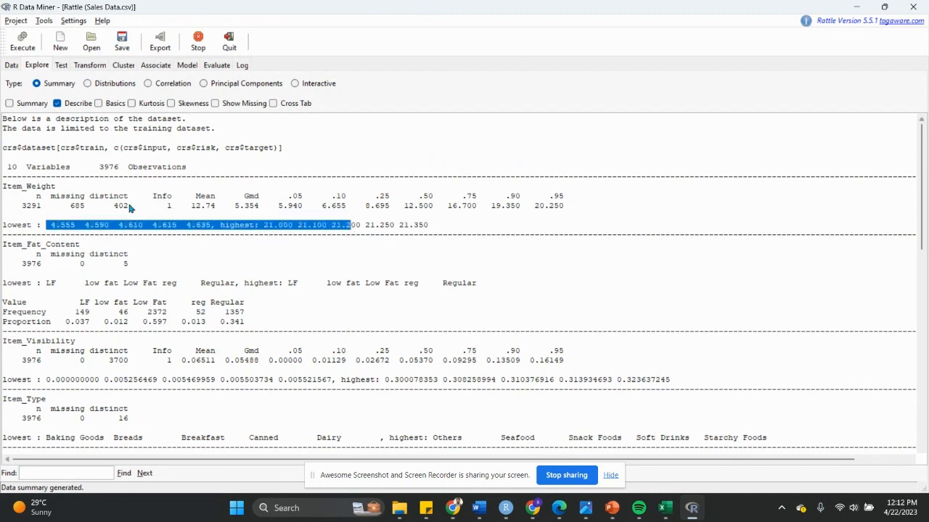
{"action": "left_click_drag", "start_coordinate": [129, 207], "coordinate": [215, 206]}
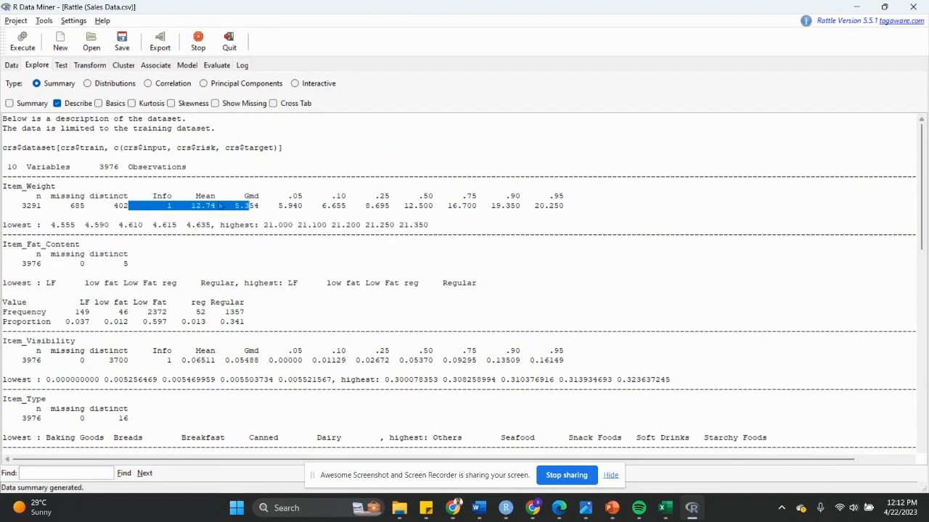
{"action": "left_click", "coordinate": [212, 206]}
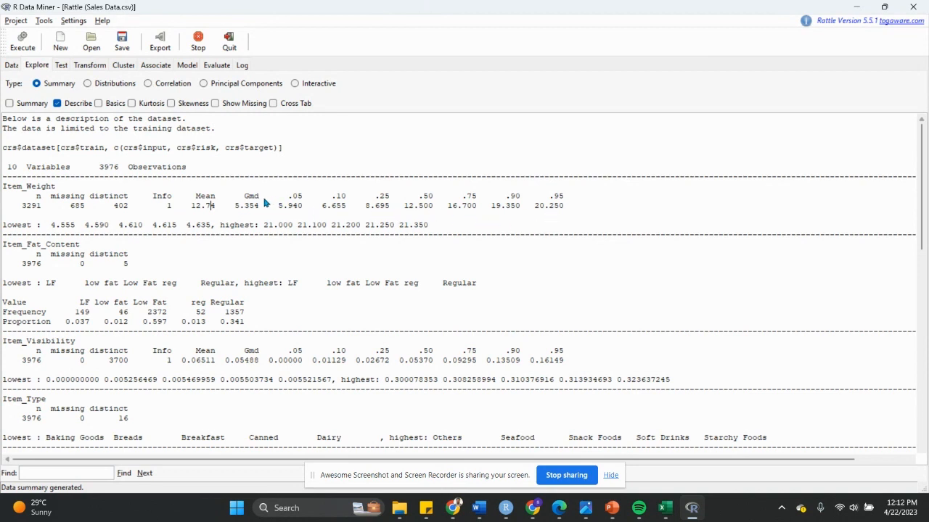
Step: Copy the Gmd label from the Item_Weight description and switch to the open ChatGPT conversation in Chrome, ready for a new message
{"action": "left_click_drag", "start_coordinate": [265, 199], "coordinate": [247, 199]}
{"action": "key", "text": "ctrl+c"}
{"action": "left_click", "coordinate": [248, 198]}
{"action": "left_click", "coordinate": [453, 508]}
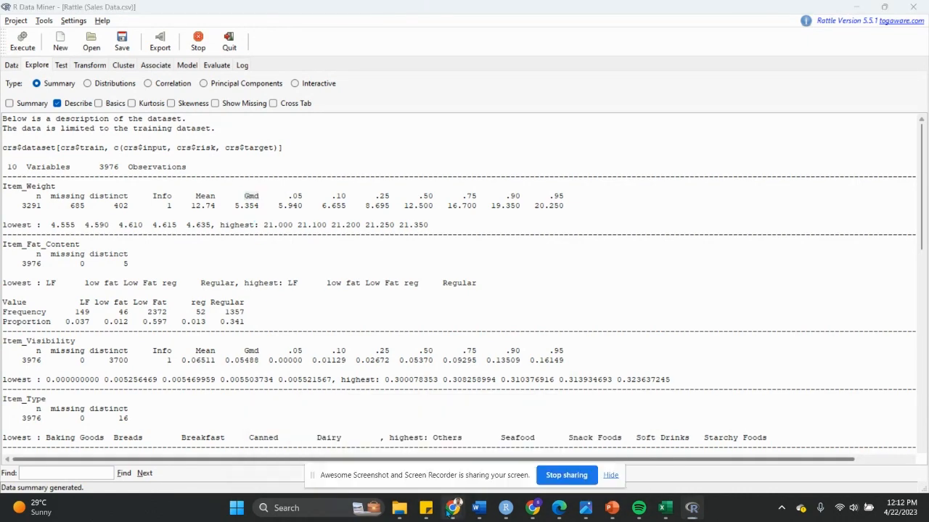
{"action": "left_click", "coordinate": [371, 460]}
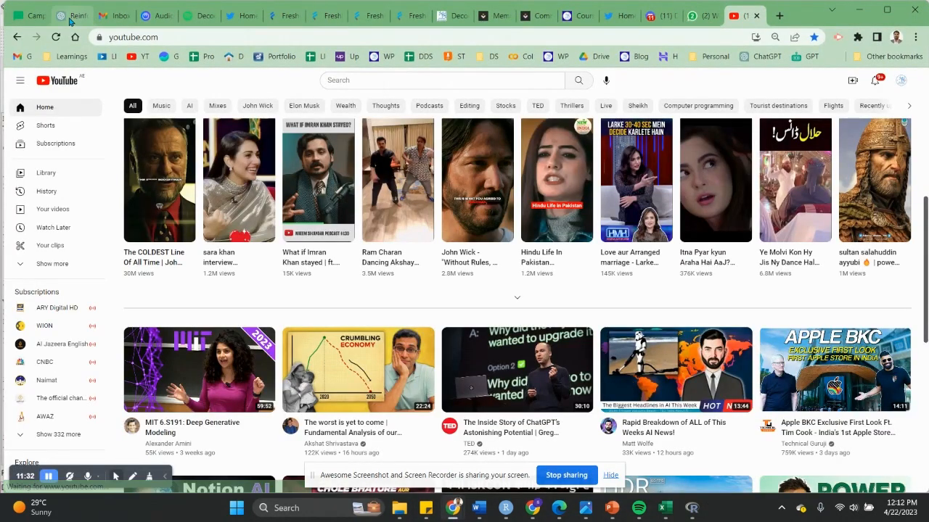
{"action": "left_click", "coordinate": [73, 16]}
{"action": "left_click", "coordinate": [453, 448]}
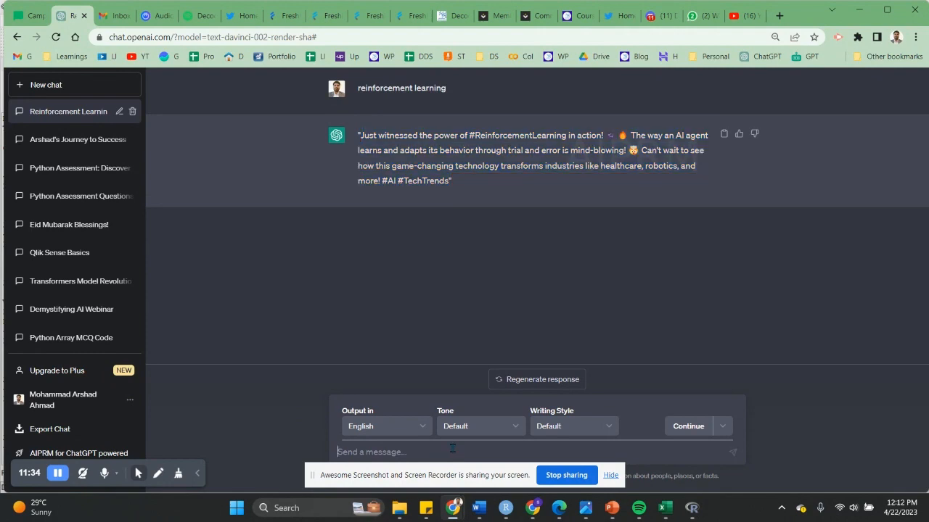
Step: Try to ask ChatGPT in the existing reinforcement learning conversation: "Gmd of 5.7 for item weigh explain in english"
{"action": "key", "text": "ctrl+v"}
{"action": "key", "text": "alt+Tab"}
{"action": "key", "text": "alt+Tab"}
{"action": "type", "text": "of 5.7 for it"}
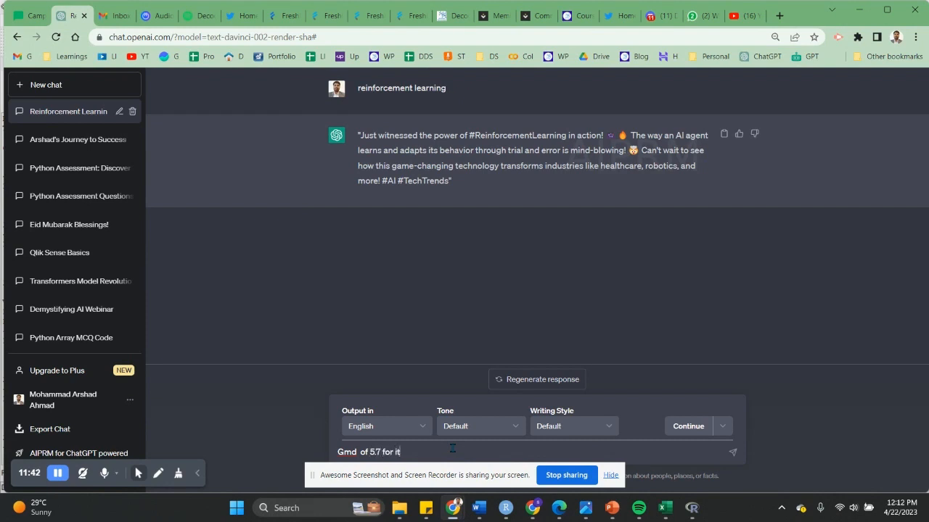
{"action": "type", "text": "em weigh explain in english"}
{"action": "key", "text": "Return"}
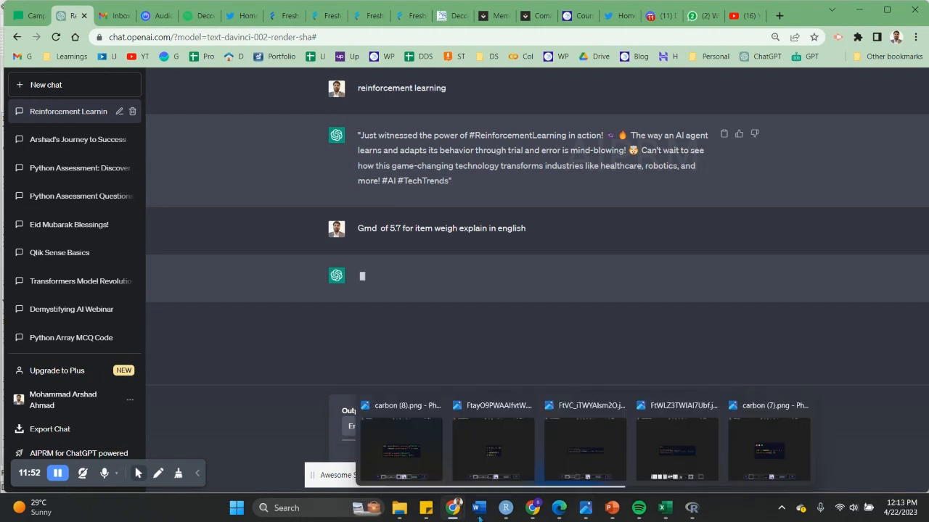
Step: Check the number of observations in Rattle's dataset description, and return to the ChatGPT conversation
{"action": "key", "text": "alt+Tab"}
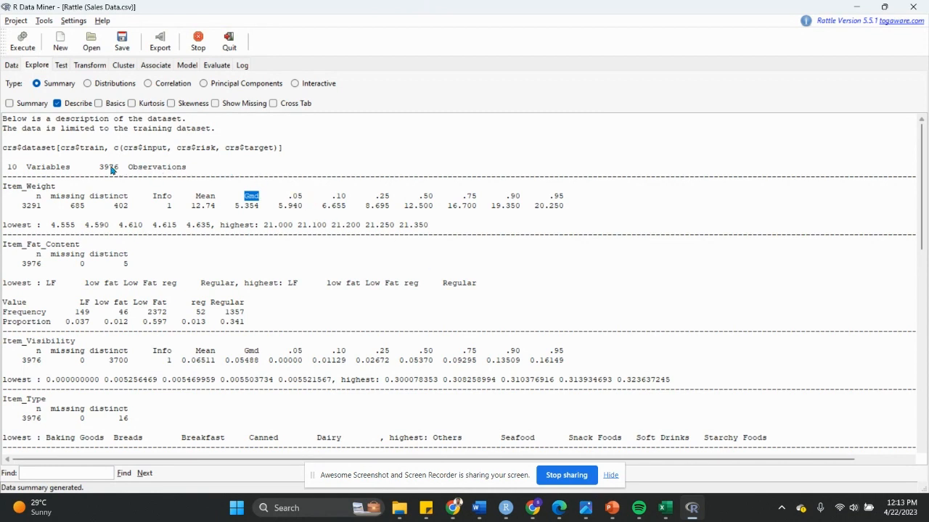
{"action": "left_click_drag", "start_coordinate": [95, 168], "coordinate": [121, 168]}
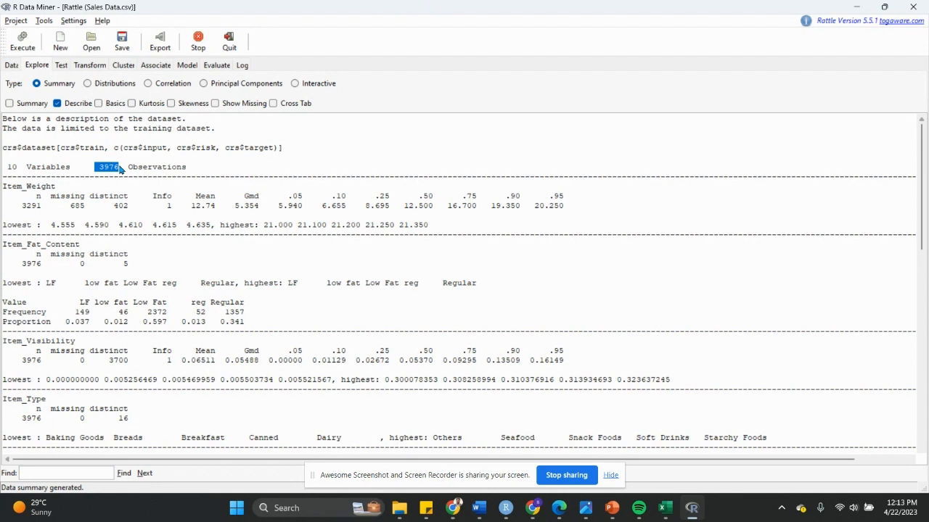
{"action": "key", "text": "alt+Tab"}
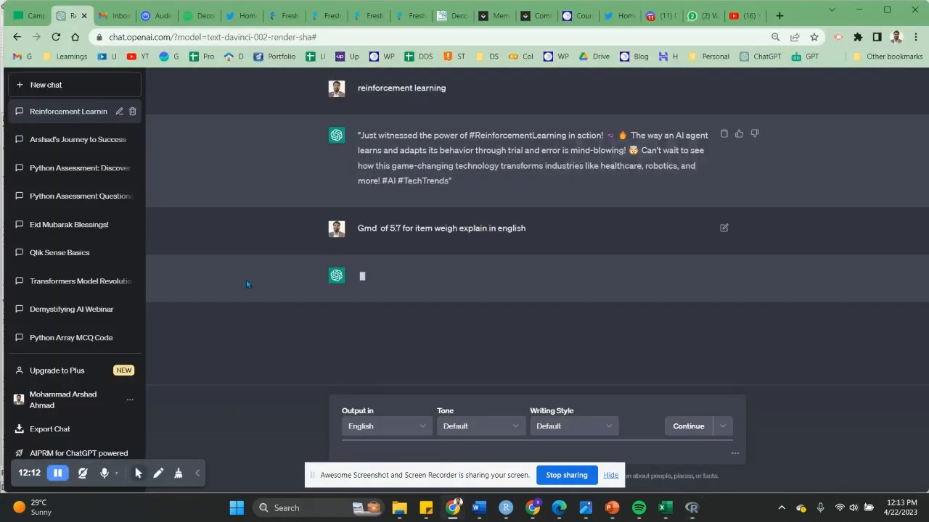
Step: Copy the unanswered Gmd prompt and start a new ChatGPT chat, reloading the page
{"action": "left_click_drag", "start_coordinate": [526, 228], "coordinate": [358, 227]}
{"action": "left_click", "coordinate": [46, 84]}
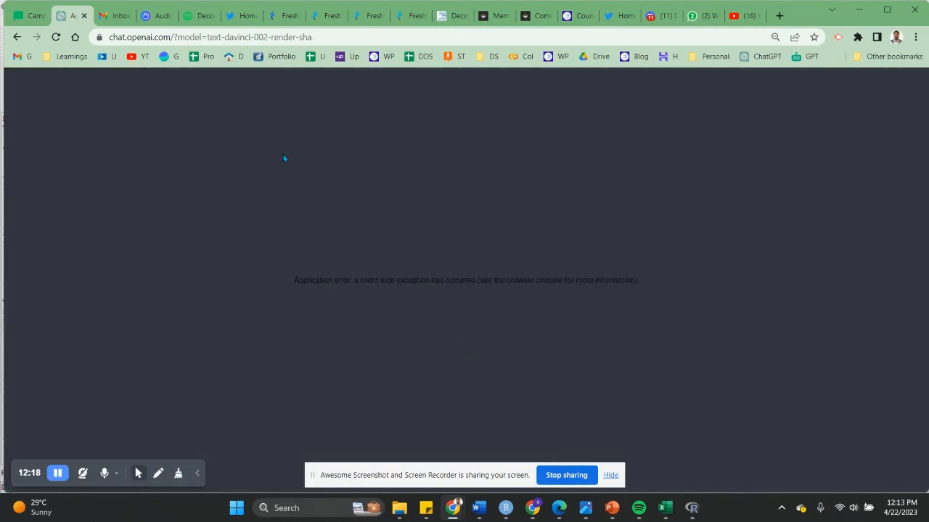
{"action": "left_click", "coordinate": [154, 41]}
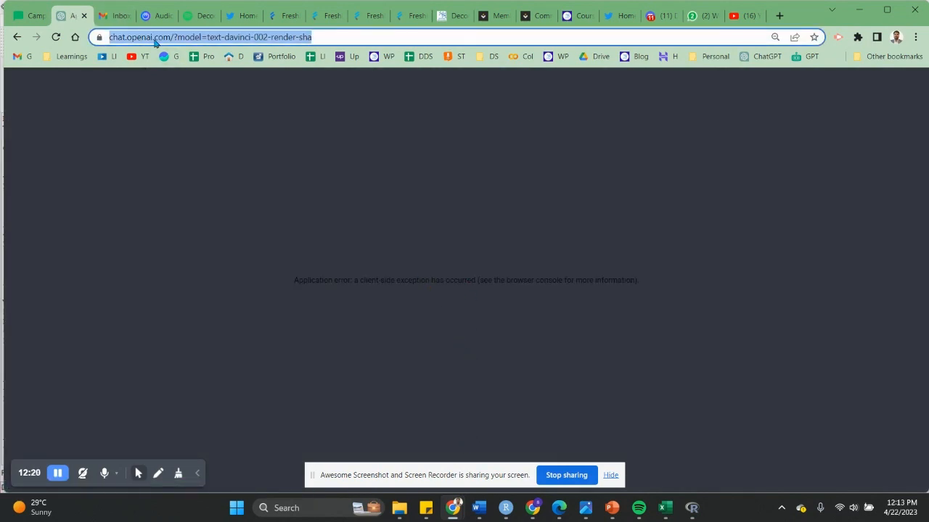
{"action": "key", "text": "Return"}
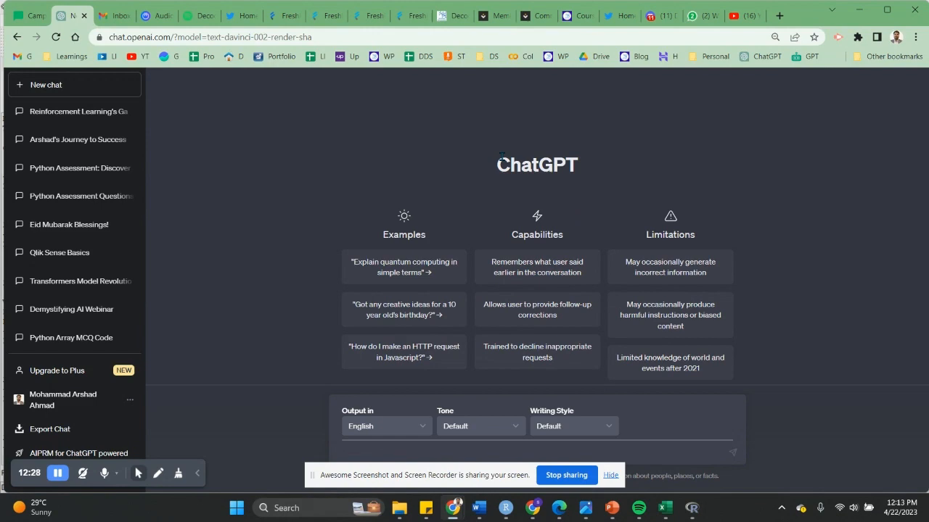
Step: Show the Own prompt templates and send "Gmd of 5.7 for item weigh explain in english" in the new chat
{"action": "scroll", "coordinate": [504, 155], "scroll_direction": "up", "scroll_amount": 6}
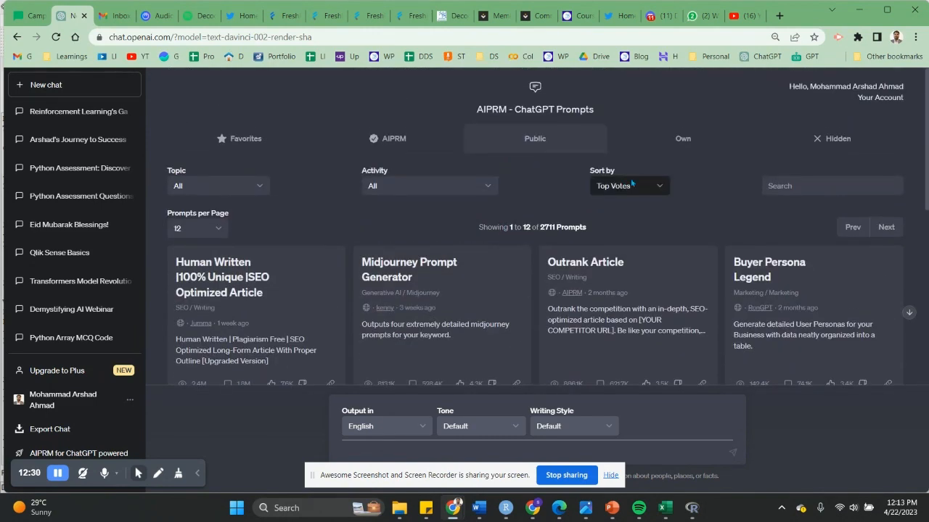
{"action": "left_click", "coordinate": [671, 140]}
{"action": "left_click", "coordinate": [452, 446]}
{"action": "type", "text": "Gmd  of 5.7 for item weigh expiain in english"}
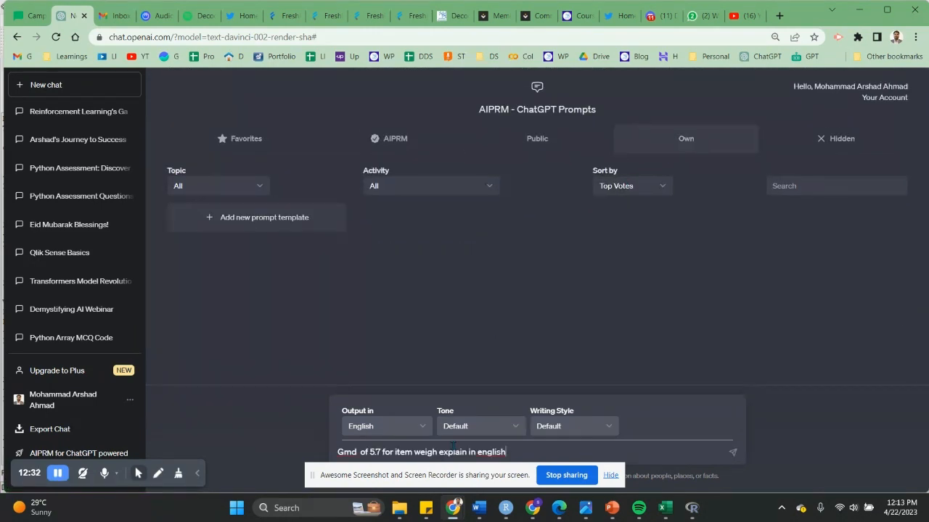
{"action": "key", "text": "Return"}
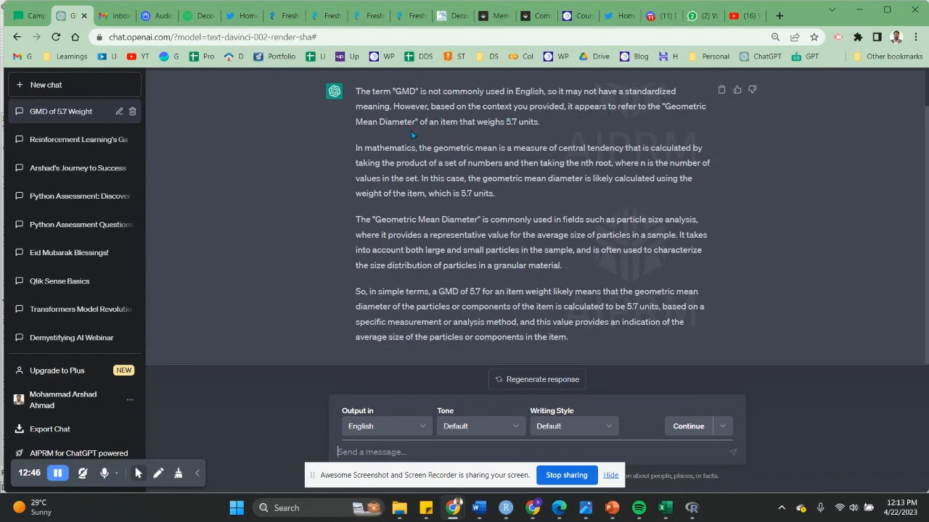
Step: Read the opening of ChatGPT's reply on the meaning of GMD and how the geometric mean is calculated
{"action": "scroll", "coordinate": [391, 139], "scroll_direction": "up", "scroll_amount": 1}
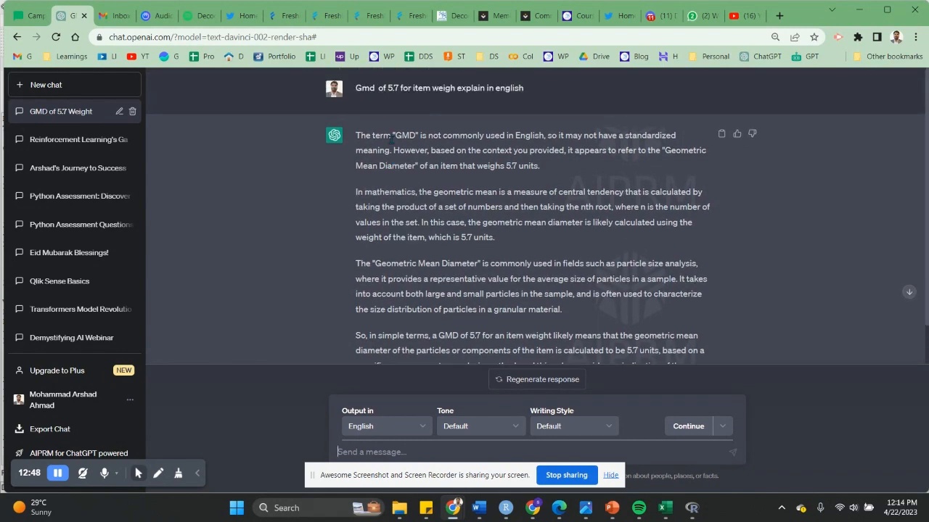
{"action": "scroll", "coordinate": [391, 139], "scroll_direction": "down", "scroll_amount": 1}
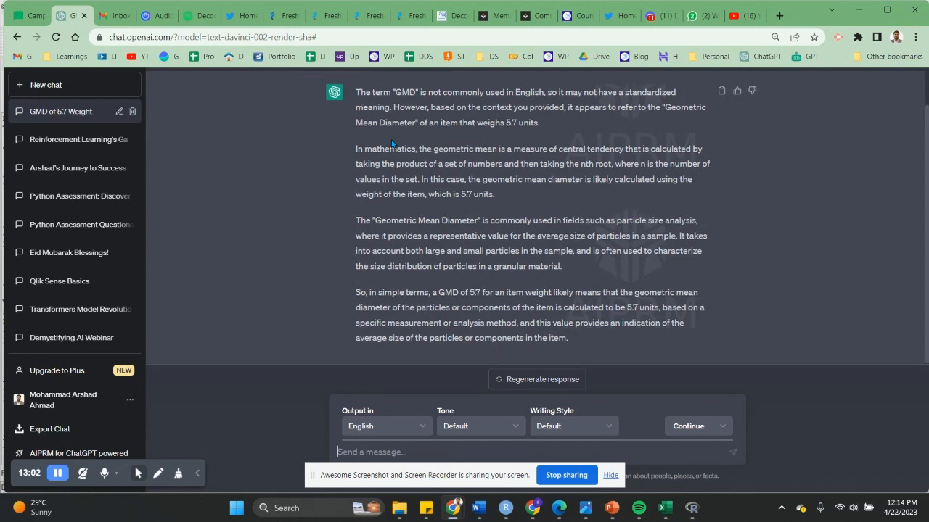
{"action": "scroll", "coordinate": [392, 143], "scroll_direction": "up", "scroll_amount": 1}
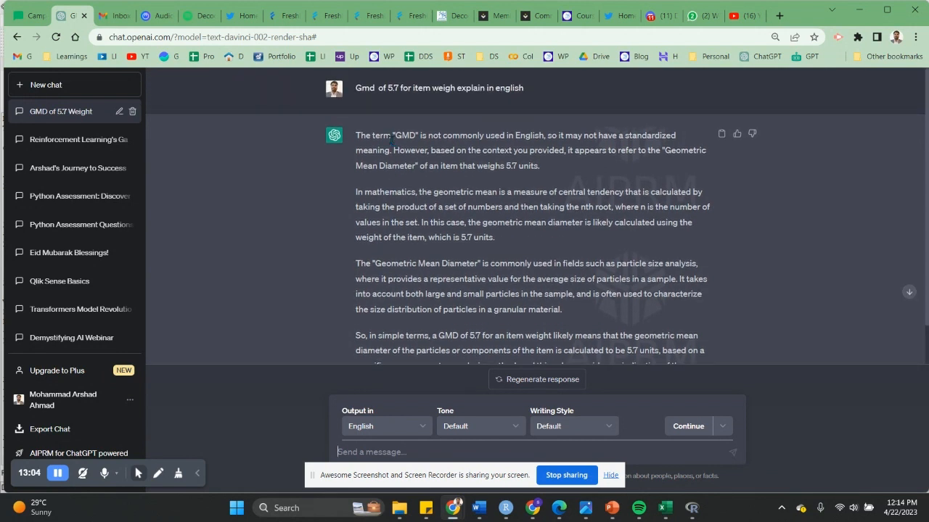
{"action": "scroll", "coordinate": [464, 166], "scroll_direction": "down", "scroll_amount": 1}
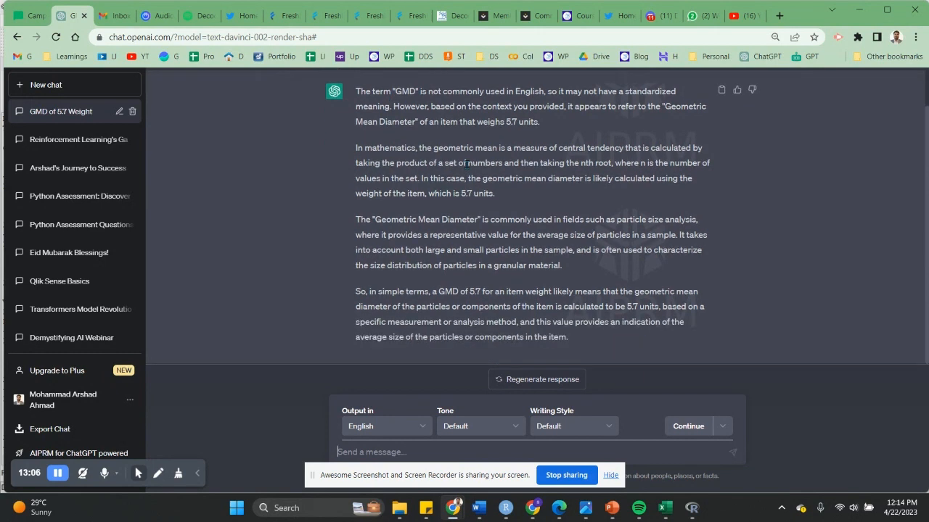
{"action": "left_click_drag", "start_coordinate": [611, 150], "coordinate": [613, 177]}
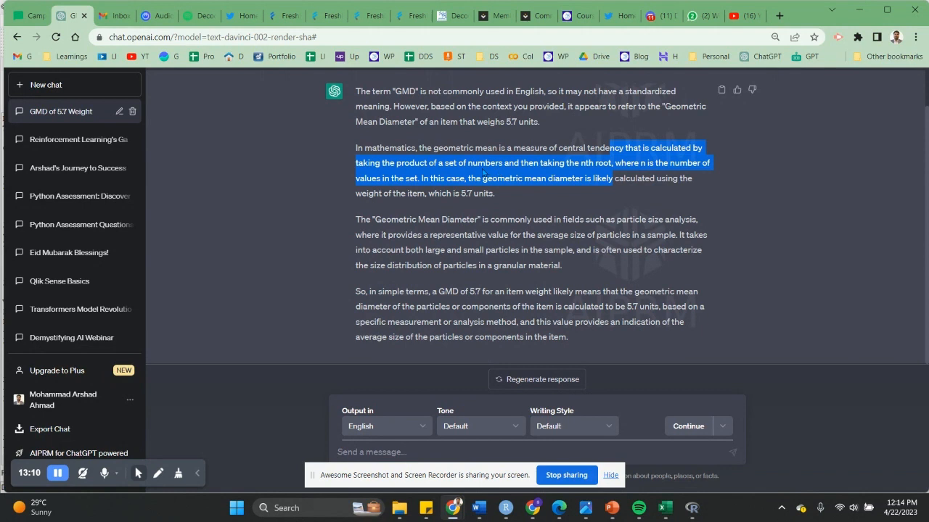
{"action": "left_click_drag", "start_coordinate": [468, 164], "coordinate": [469, 191]}
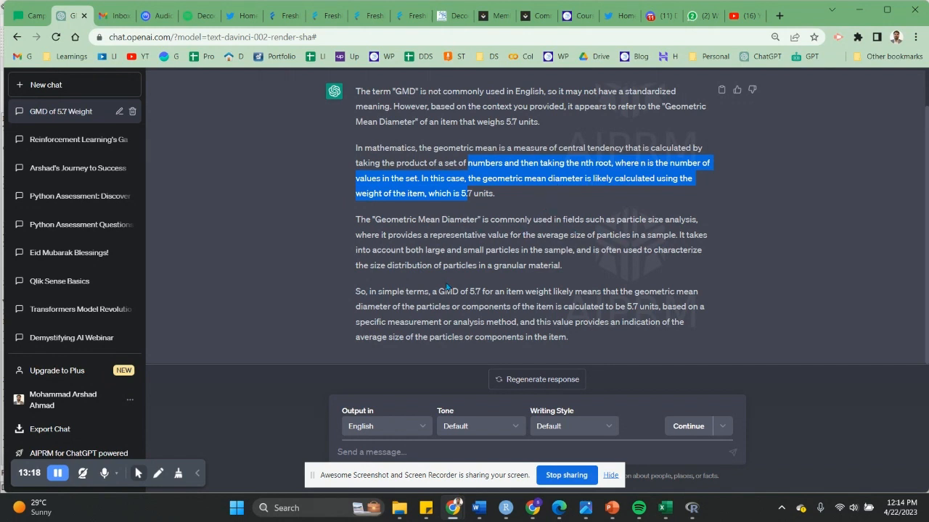
Step: Read the reply's plain-language interpretation of a GMD of 5.7 and its paragraph on where Geometric Mean Diameter is used
{"action": "left_click_drag", "start_coordinate": [375, 290], "coordinate": [440, 319]}
{"action": "left_click", "coordinate": [468, 305]}
{"action": "left_click_drag", "start_coordinate": [453, 318], "coordinate": [522, 335]}
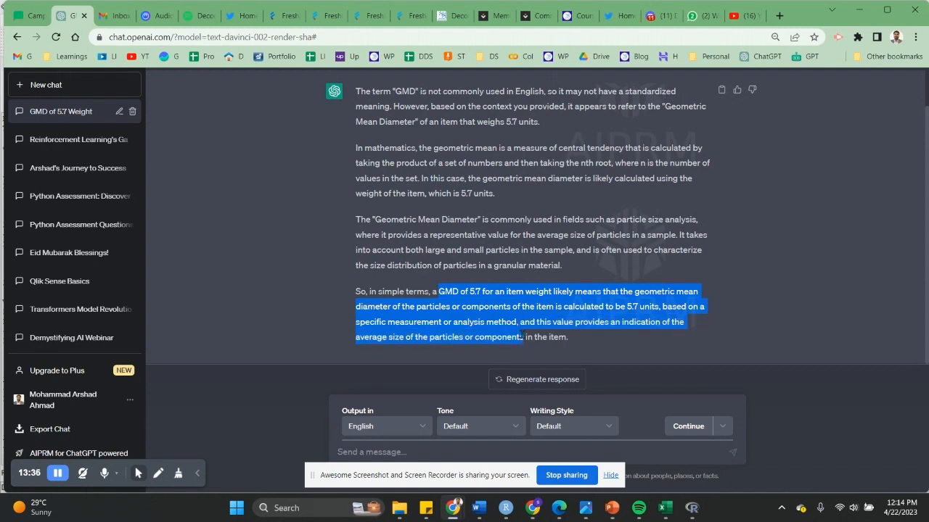
{"action": "left_click_drag", "start_coordinate": [521, 335], "coordinate": [589, 348]}
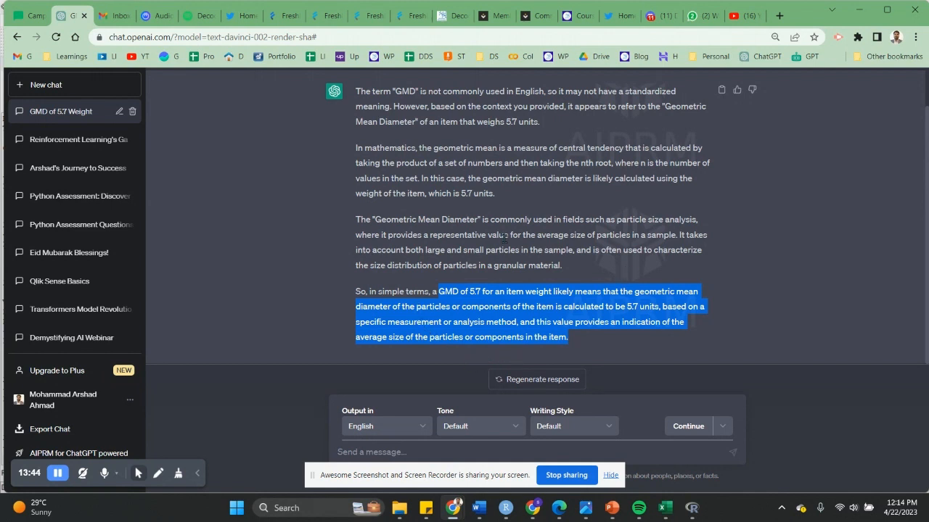
{"action": "left_click_drag", "start_coordinate": [466, 237], "coordinate": [468, 265]}
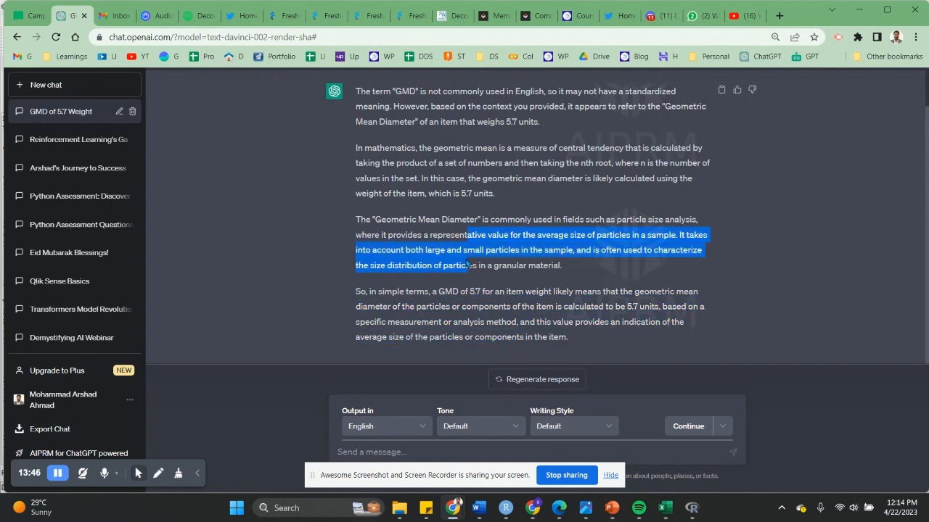
{"action": "left_click_drag", "start_coordinate": [558, 221], "coordinate": [557, 248]}
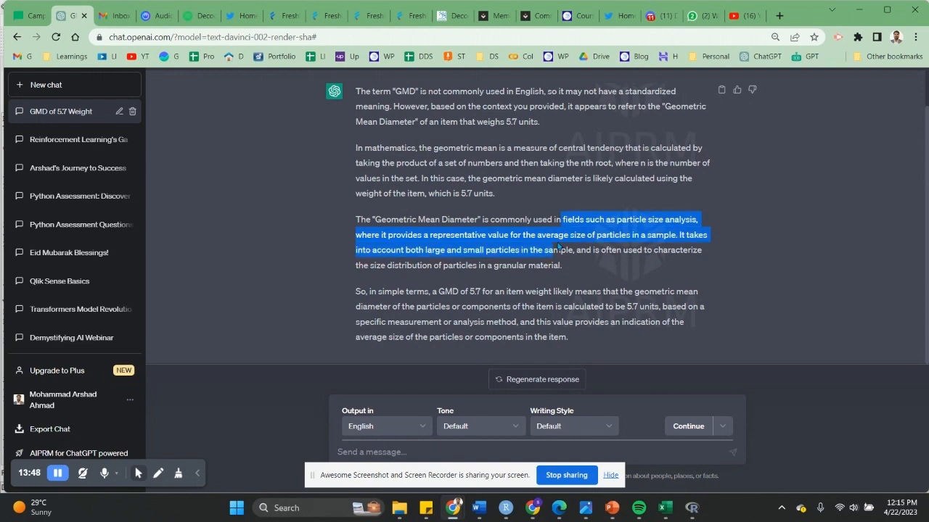
{"action": "left_click", "coordinate": [535, 249]}
{"action": "left_click_drag", "start_coordinate": [391, 235], "coordinate": [393, 250]}
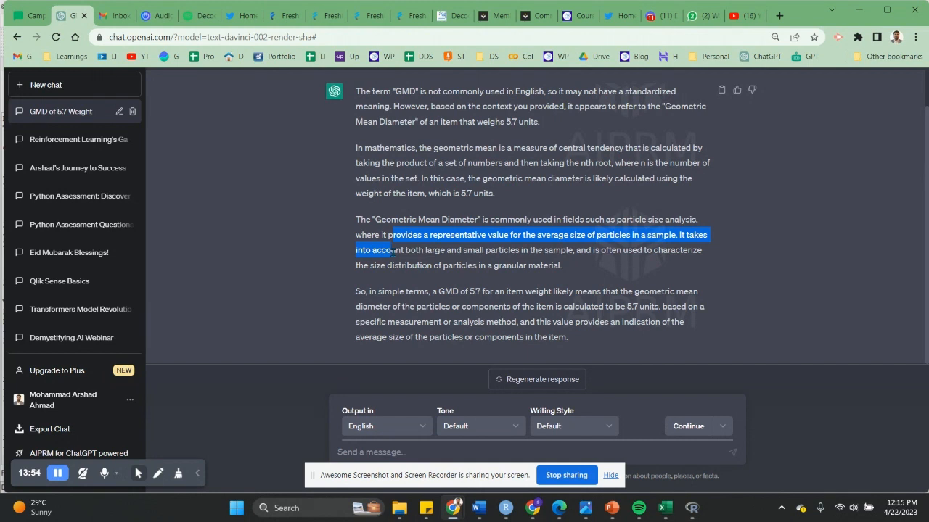
Step: Finish reading ChatGPT's paragraph on particle size and return to Rattle to examine Item_Weight's mean, Gmd and percentile values
{"action": "left_click", "coordinate": [393, 250]}
{"action": "left_click_drag", "start_coordinate": [423, 249], "coordinate": [419, 265]}
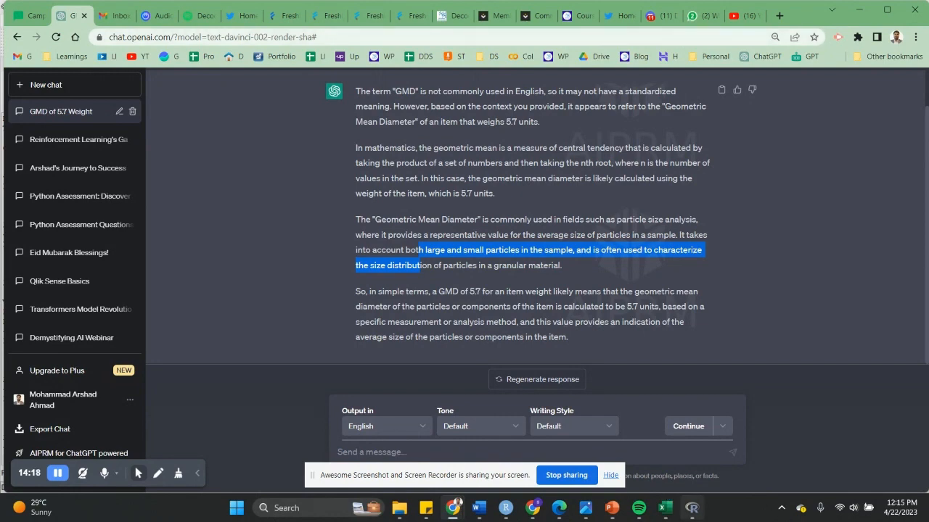
{"action": "left_click", "coordinate": [692, 508]}
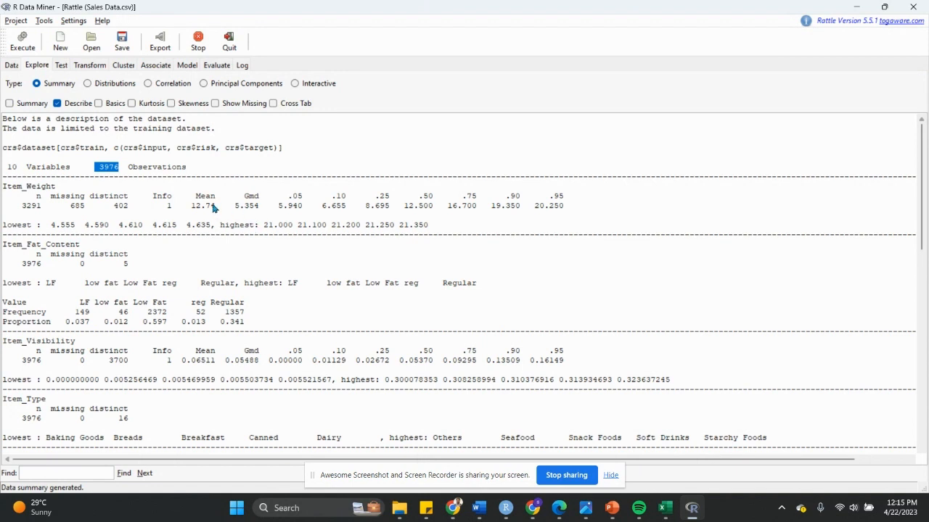
{"action": "left_click_drag", "start_coordinate": [215, 206], "coordinate": [187, 207]}
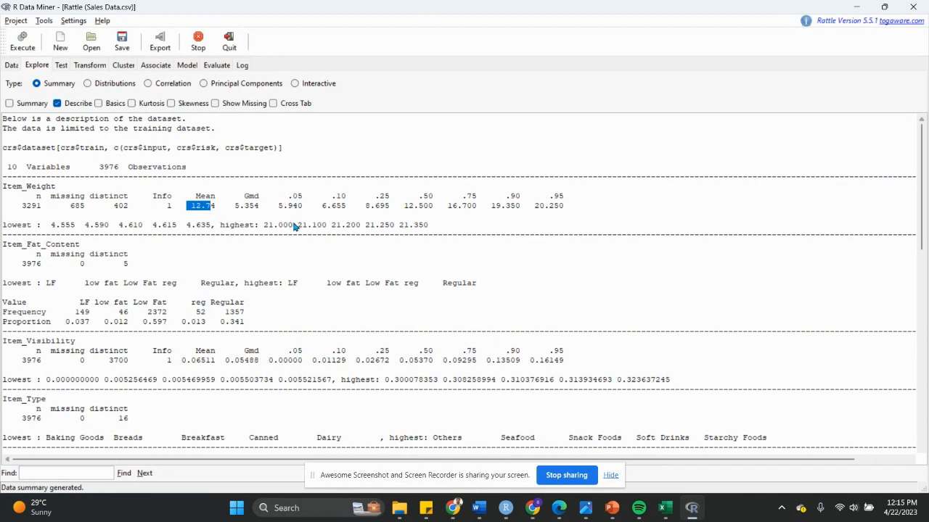
{"action": "left_click_drag", "start_coordinate": [263, 206], "coordinate": [224, 207]}
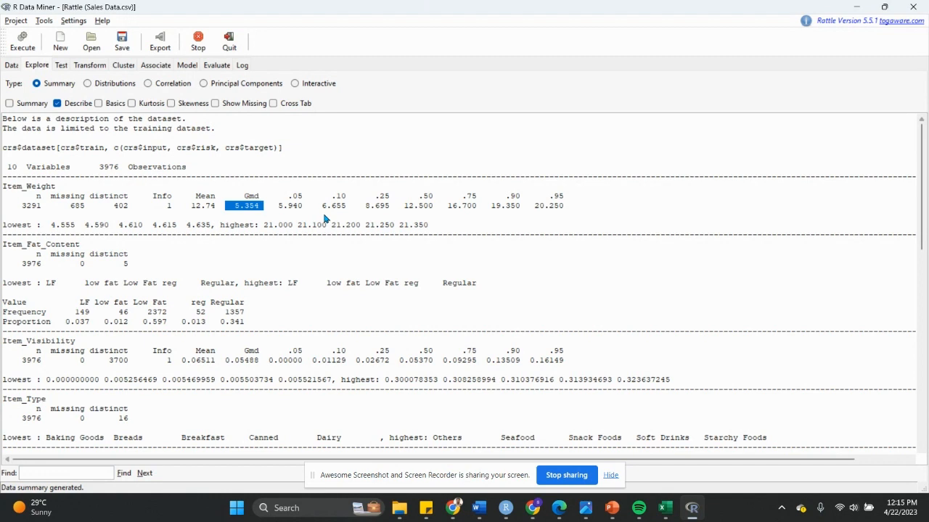
{"action": "left_click_drag", "start_coordinate": [289, 207], "coordinate": [569, 210]}
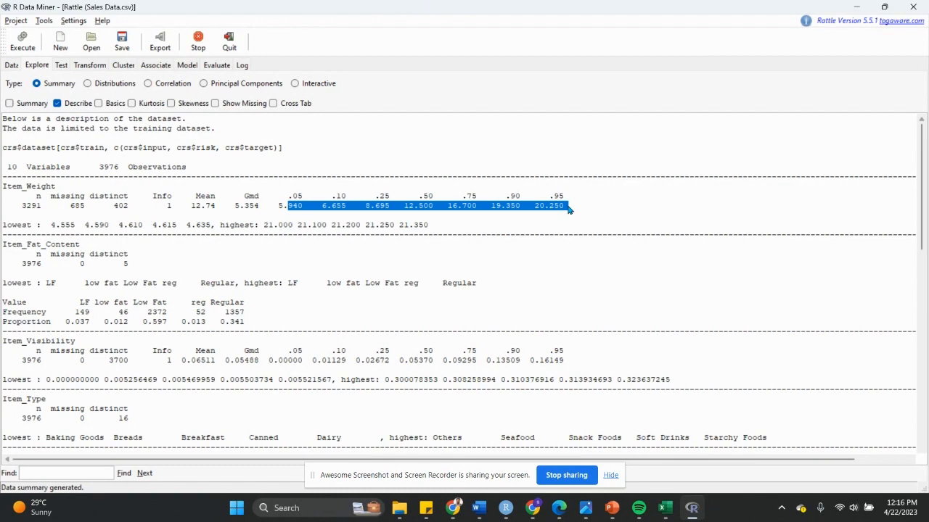
Step: Look through the descriptions of the other variables and examine the proportions of the Item_Fat_Content categories
{"action": "scroll", "coordinate": [429, 243], "scroll_direction": "down", "scroll_amount": 4}
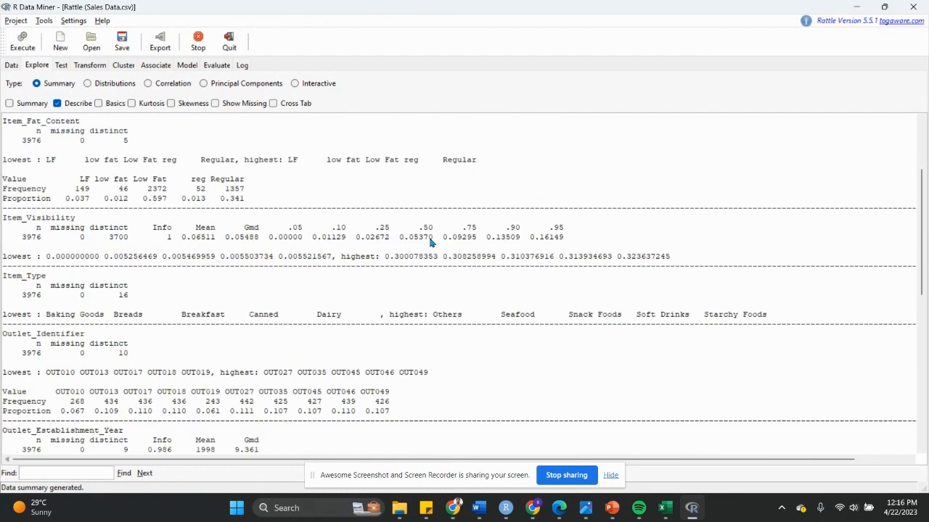
{"action": "scroll", "coordinate": [430, 243], "scroll_direction": "down", "scroll_amount": 3}
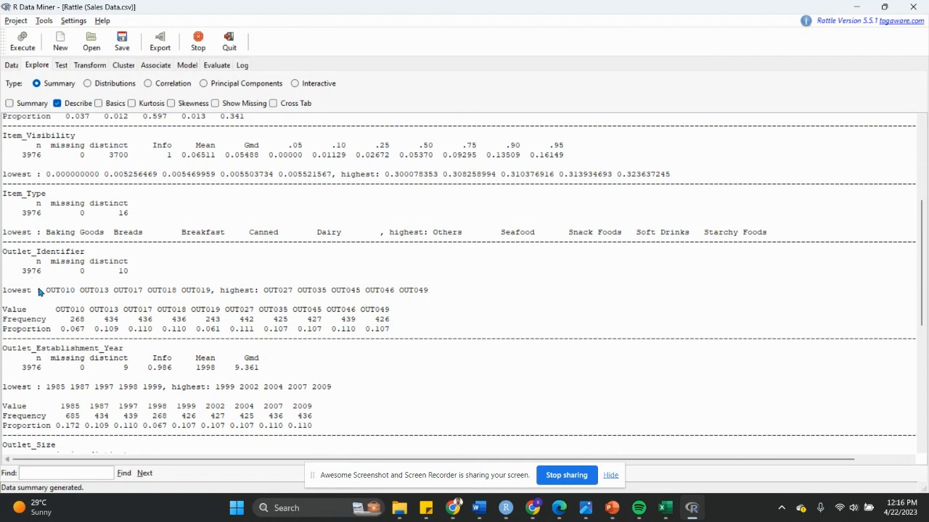
{"action": "scroll", "coordinate": [40, 292], "scroll_direction": "up", "scroll_amount": 1}
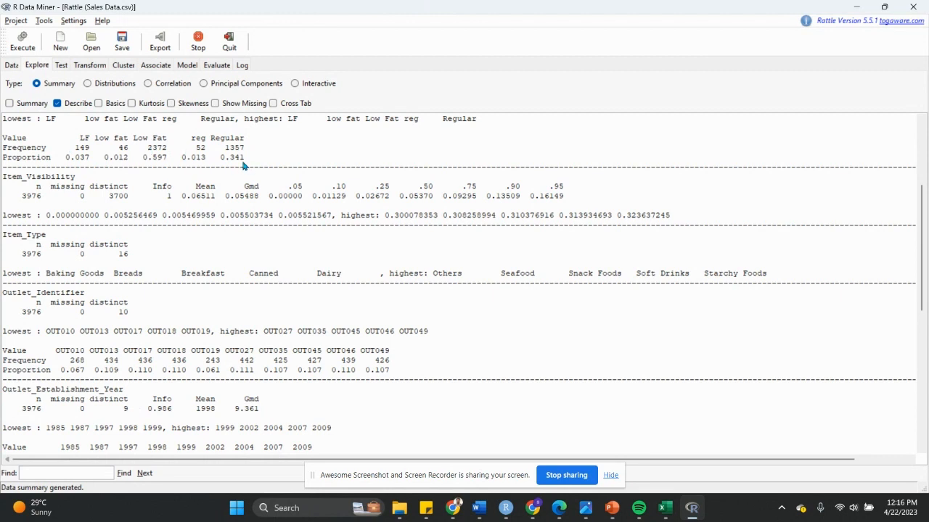
{"action": "left_click", "coordinate": [163, 161]}
{"action": "left_click_drag", "start_coordinate": [162, 166], "coordinate": [132, 165]}
Step: Glance at the statistical tests, replace the Describe summary with Basics and execute it, agreeing to install the fBasics package
{"action": "left_click", "coordinate": [63, 66]}
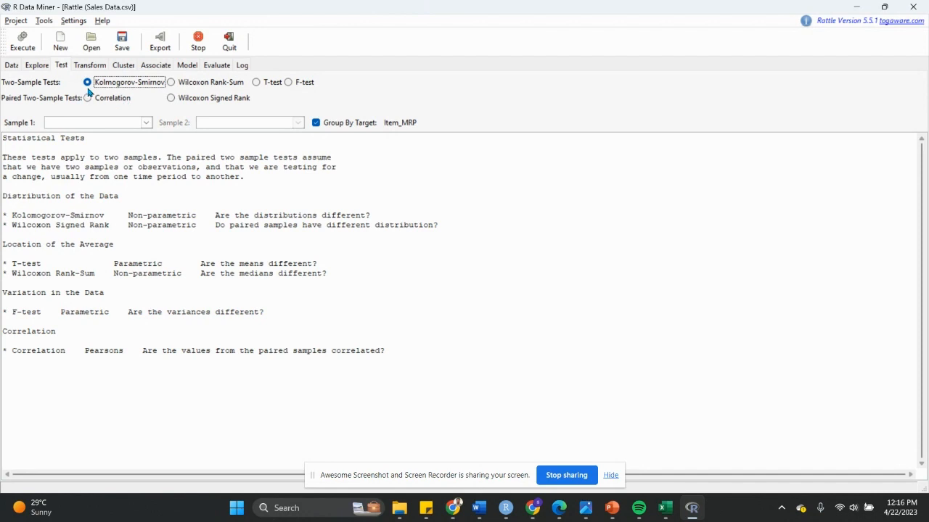
{"action": "left_click", "coordinate": [37, 67]}
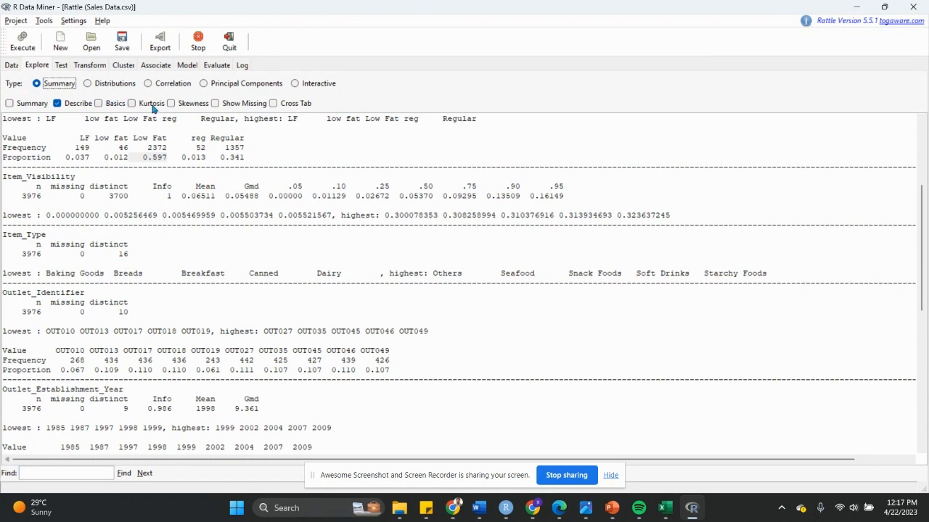
{"action": "left_click", "coordinate": [77, 105]}
{"action": "left_click", "coordinate": [114, 106]}
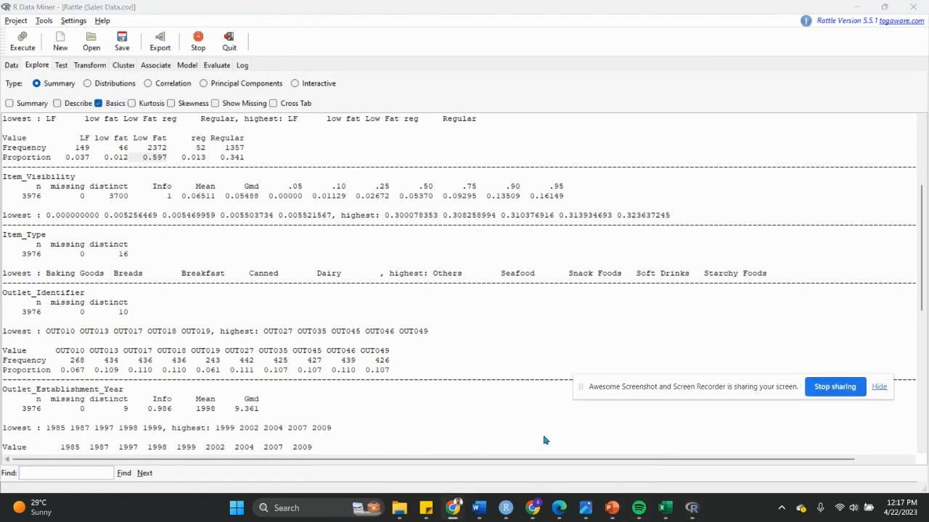
{"action": "left_click", "coordinate": [23, 41]}
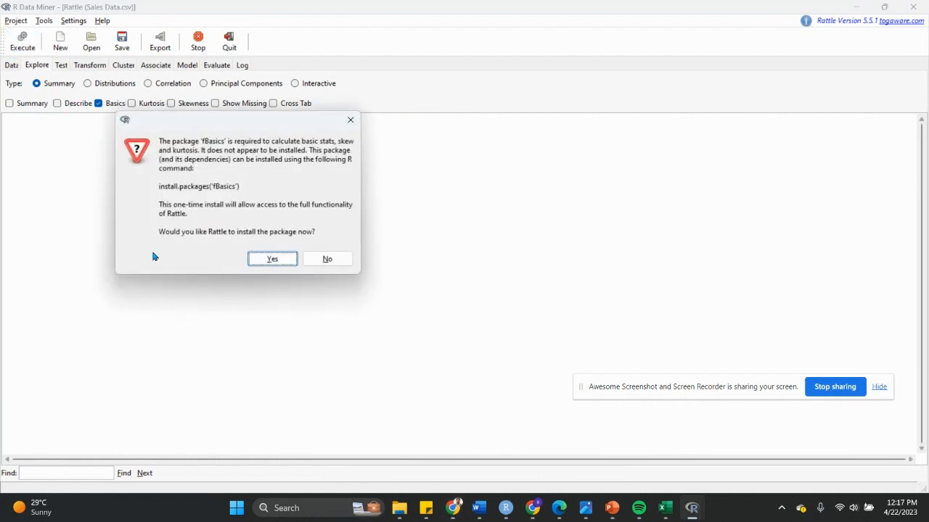
{"action": "left_click", "coordinate": [272, 260]}
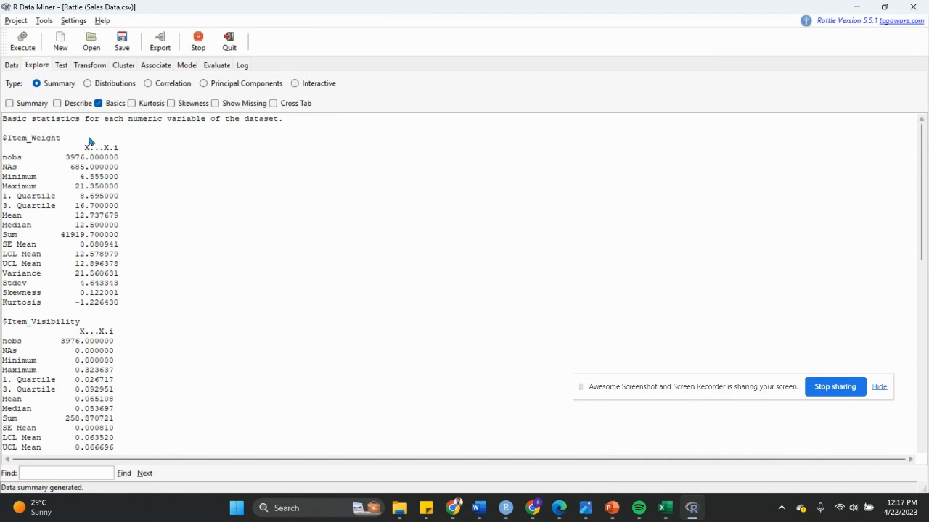
Step: Look over the basic statistics and examine Item_Weight's figures from minimum to kurtosis, including the standard error and LCL mean
{"action": "scroll", "coordinate": [54, 193], "scroll_direction": "down", "scroll_amount": 3}
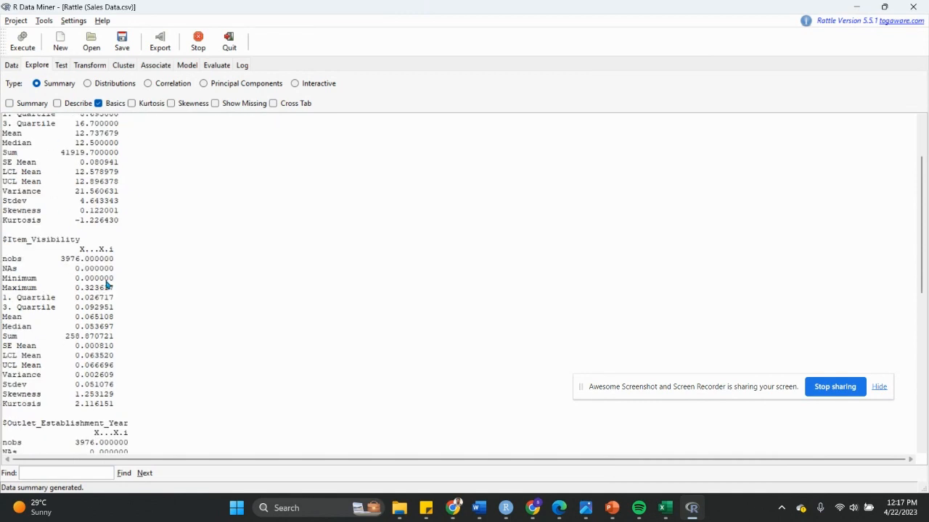
{"action": "scroll", "coordinate": [55, 193], "scroll_direction": "up", "scroll_amount": 3}
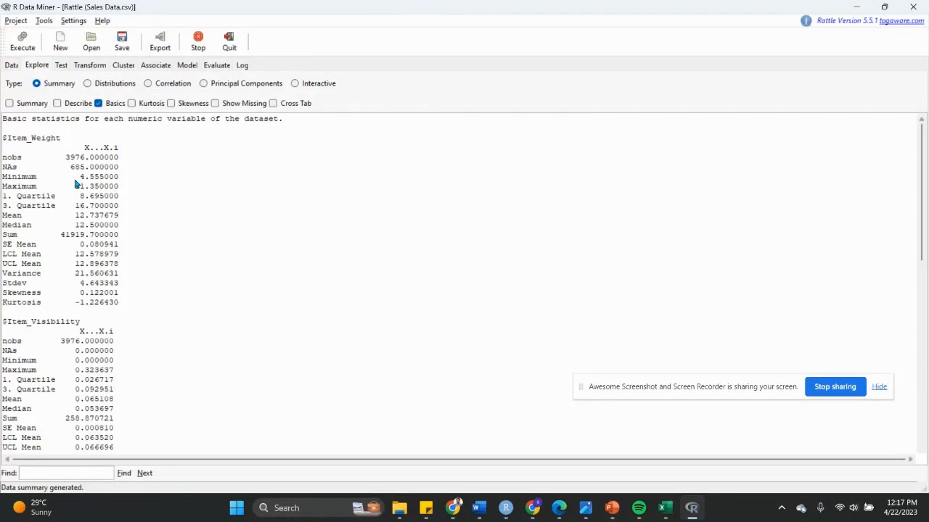
{"action": "left_click_drag", "start_coordinate": [75, 179], "coordinate": [119, 306]}
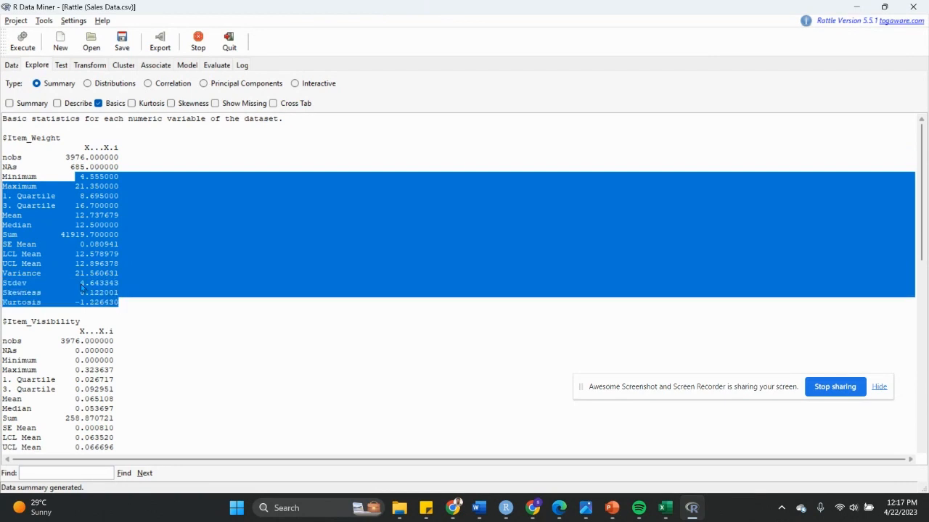
{"action": "mouse_move", "coordinate": [75, 274]}
{"action": "left_mouse_down"}
{"action": "mouse_move", "coordinate": [110, 281]}
{"action": "mouse_move", "coordinate": [75, 284]}
{"action": "left_mouse_up"}
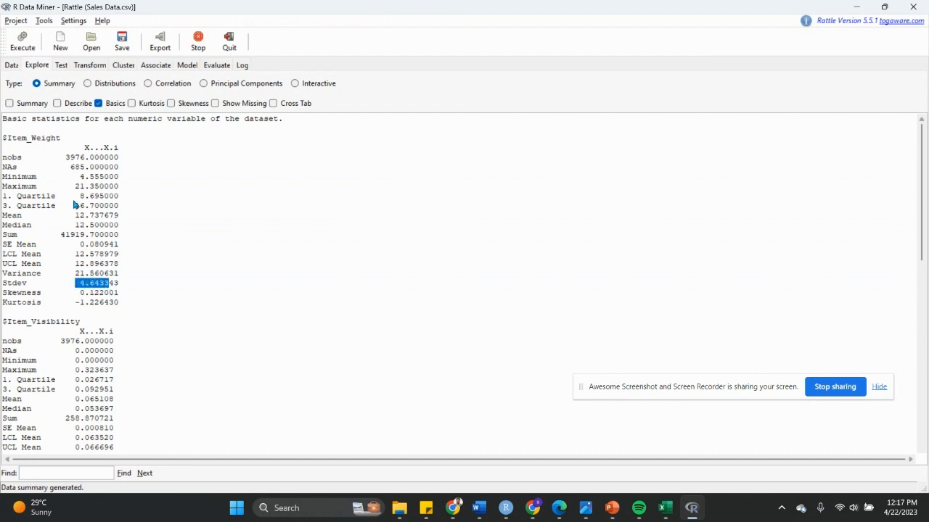
{"action": "left_click_drag", "start_coordinate": [75, 246], "coordinate": [127, 254]}
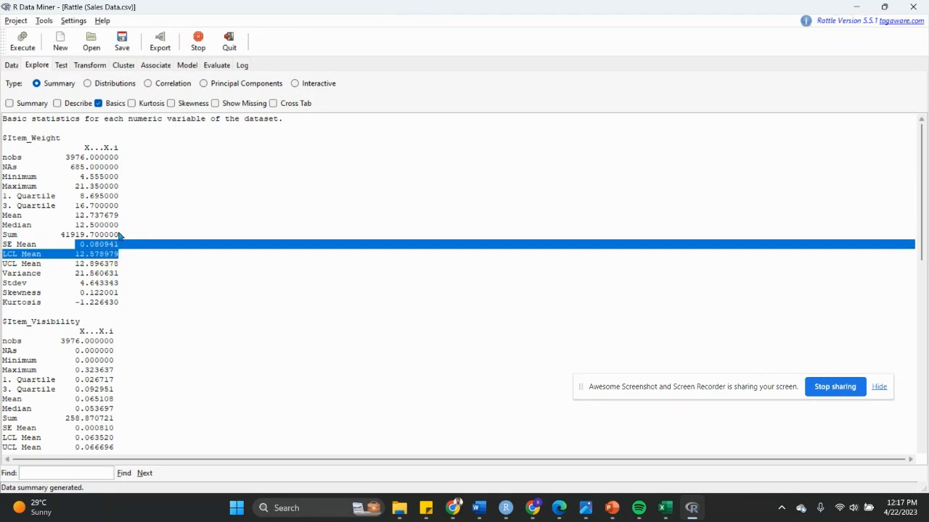
Step: Compare Item_Weight's mean with its standard deviation in the basic statistics and glance at Item_Visibility
{"action": "left_click_drag", "start_coordinate": [119, 216], "coordinate": [90, 216]}
{"action": "left_click_drag", "start_coordinate": [80, 285], "coordinate": [121, 291]}
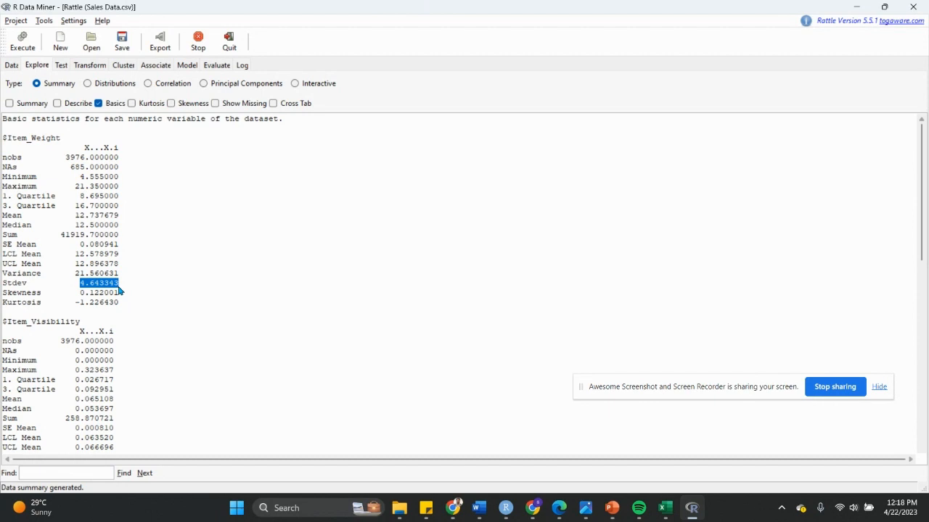
{"action": "scroll", "coordinate": [120, 290], "scroll_direction": "down", "scroll_amount": 3}
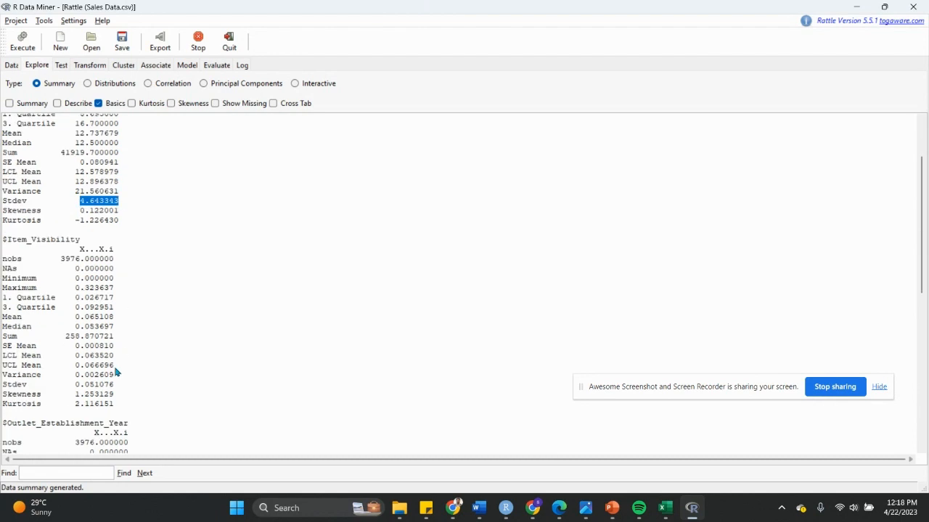
{"action": "scroll", "coordinate": [116, 372], "scroll_direction": "up", "scroll_amount": 3}
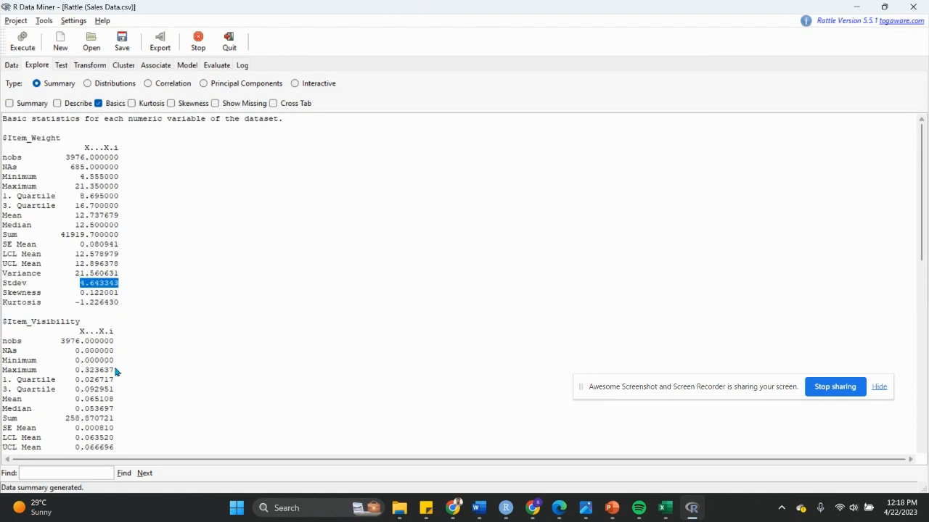
Step: Switch to Chrome, load jamboard.google.com in a new tab and open the Untitled Jam dated 20 Apr 2023
{"action": "left_click", "coordinate": [453, 508]}
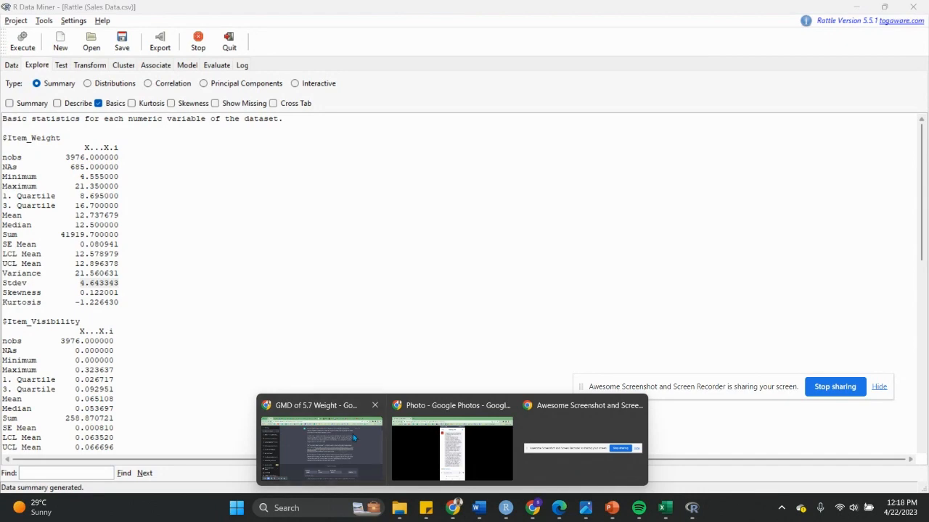
{"action": "left_click", "coordinate": [352, 434]}
{"action": "left_click", "coordinate": [778, 15]}
{"action": "type", "text": "ja"}
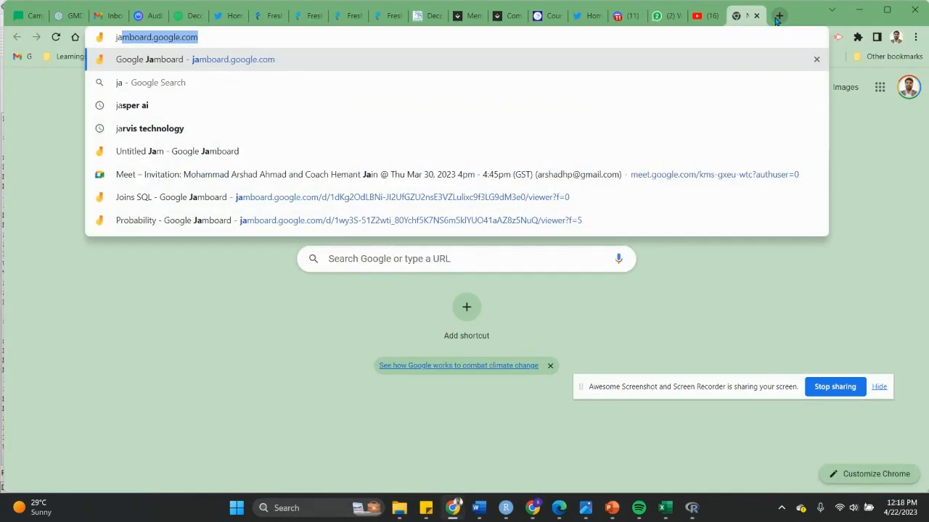
{"action": "key", "text": "Return"}
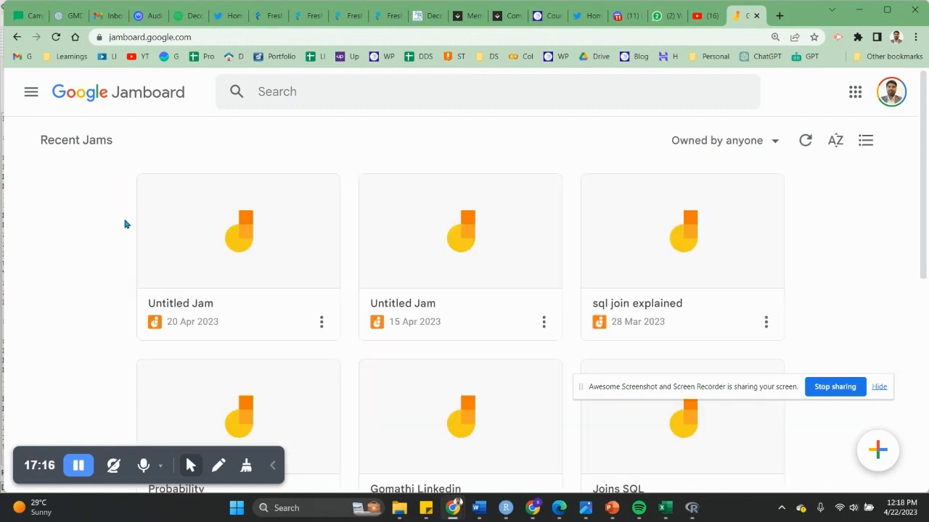
{"action": "left_click", "coordinate": [182, 236]}
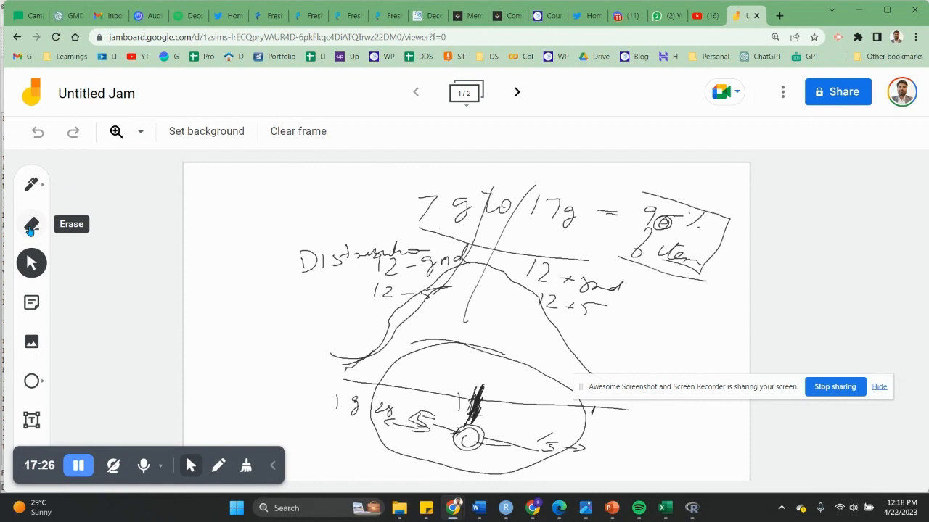
Step: With a red pen, draw a vertical line through the bell curve's centre and a horizontal line on each side
{"action": "left_click", "coordinate": [31, 184]}
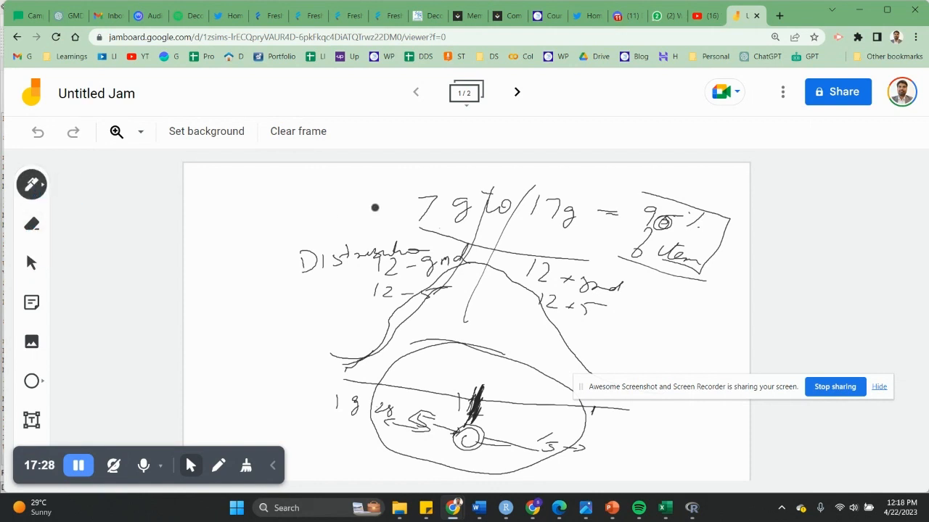
{"action": "left_click", "coordinate": [32, 184]}
{"action": "left_click", "coordinate": [146, 255]}
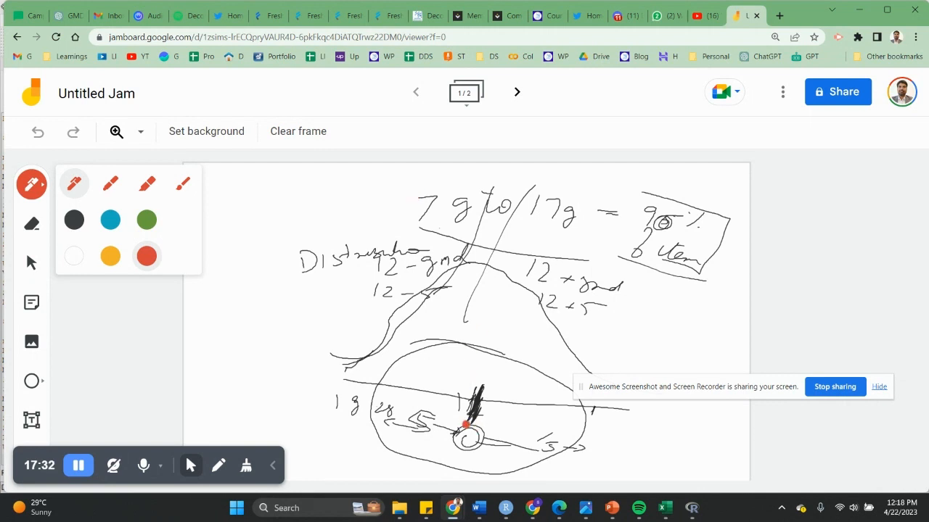
{"action": "left_click_drag", "start_coordinate": [465, 425], "coordinate": [465, 259]}
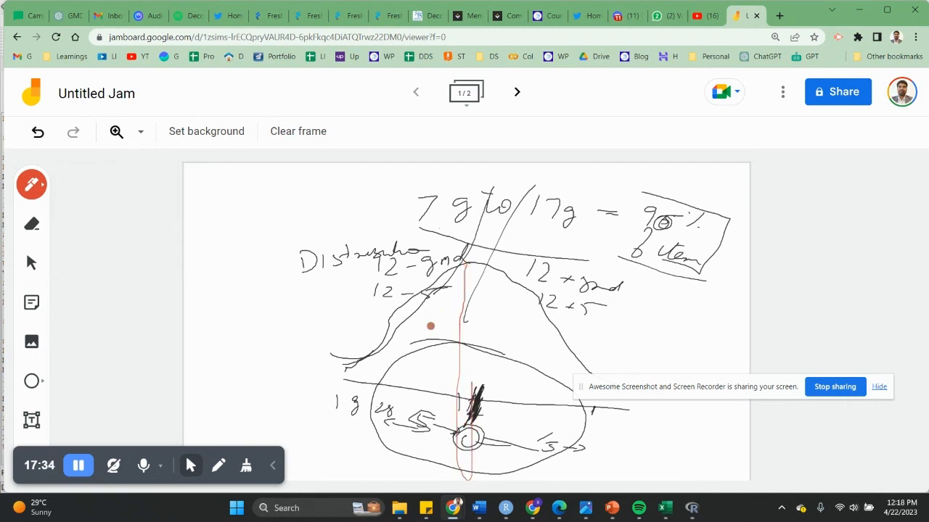
{"action": "left_click_drag", "start_coordinate": [433, 327], "coordinate": [312, 326]}
{"action": "left_click_drag", "start_coordinate": [525, 334], "coordinate": [707, 335]}
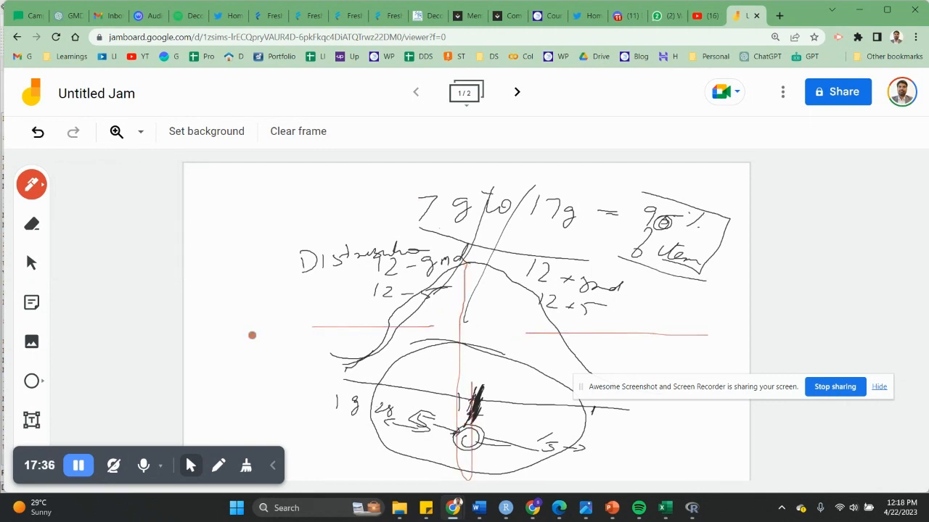
Step: Handwrite "-4" in red beside the curve's left tail and add small annotation strokes around it
{"action": "left_click_drag", "start_coordinate": [251, 336], "coordinate": [263, 336]}
{"action": "mouse_move", "coordinate": [288, 317]}
{"action": "left_mouse_down"}
{"action": "mouse_move", "coordinate": [280, 326]}
{"action": "mouse_move", "coordinate": [313, 343]}
{"action": "mouse_move", "coordinate": [309, 390]}
{"action": "left_mouse_up"}
{"action": "mouse_move", "coordinate": [326, 348]}
{"action": "left_mouse_down"}
{"action": "mouse_move", "coordinate": [337, 353]}
{"action": "mouse_move", "coordinate": [377, 333]}
{"action": "left_mouse_up"}
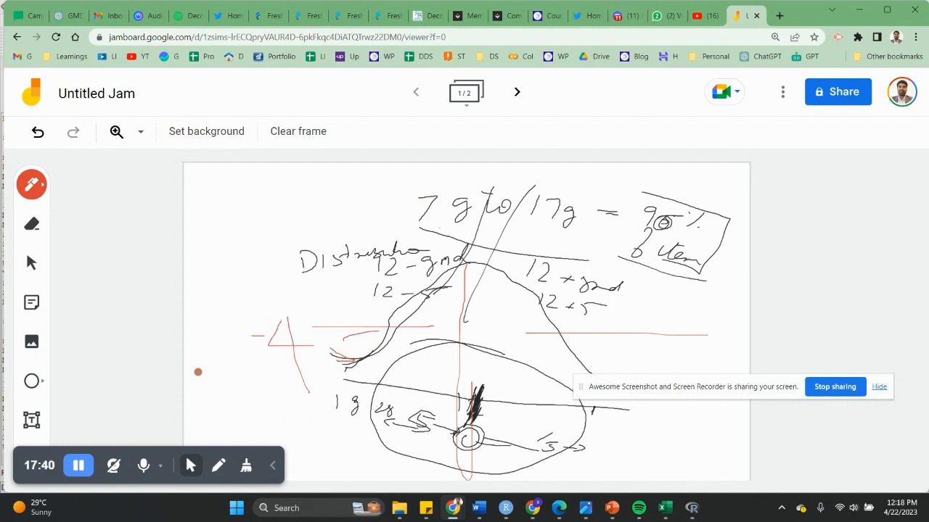
{"action": "mouse_move", "coordinate": [211, 368]}
{"action": "left_mouse_down"}
{"action": "mouse_move", "coordinate": [213, 378]}
{"action": "mouse_move", "coordinate": [206, 360]}
{"action": "mouse_move", "coordinate": [235, 360]}
{"action": "mouse_move", "coordinate": [222, 367]}
{"action": "mouse_move", "coordinate": [256, 398]}
{"action": "mouse_move", "coordinate": [284, 382]}
{"action": "mouse_move", "coordinate": [278, 371]}
{"action": "left_mouse_up"}
{"action": "left_click_drag", "start_coordinate": [323, 325], "coordinate": [338, 362]}
Step: Mark off the curve's left part with short red lines and draw large loops around the left side and the centre
{"action": "left_click_drag", "start_coordinate": [354, 315], "coordinate": [396, 313]}
{"action": "left_click_drag", "start_coordinate": [398, 312], "coordinate": [397, 385]}
{"action": "mouse_move", "coordinate": [234, 441]}
{"action": "left_mouse_down"}
{"action": "mouse_move", "coordinate": [481, 373]}
{"action": "mouse_move", "coordinate": [189, 374]}
{"action": "mouse_move", "coordinate": [238, 382]}
{"action": "left_mouse_up"}
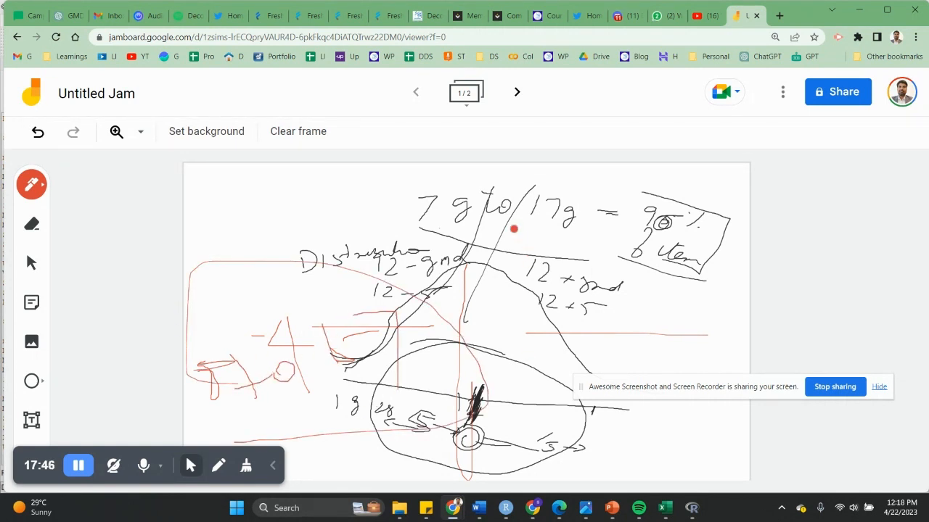
{"action": "mouse_move", "coordinate": [494, 230]}
{"action": "left_mouse_down"}
{"action": "mouse_move", "coordinate": [415, 428]}
{"action": "mouse_move", "coordinate": [499, 242]}
{"action": "mouse_move", "coordinate": [491, 232]}
{"action": "left_mouse_up"}
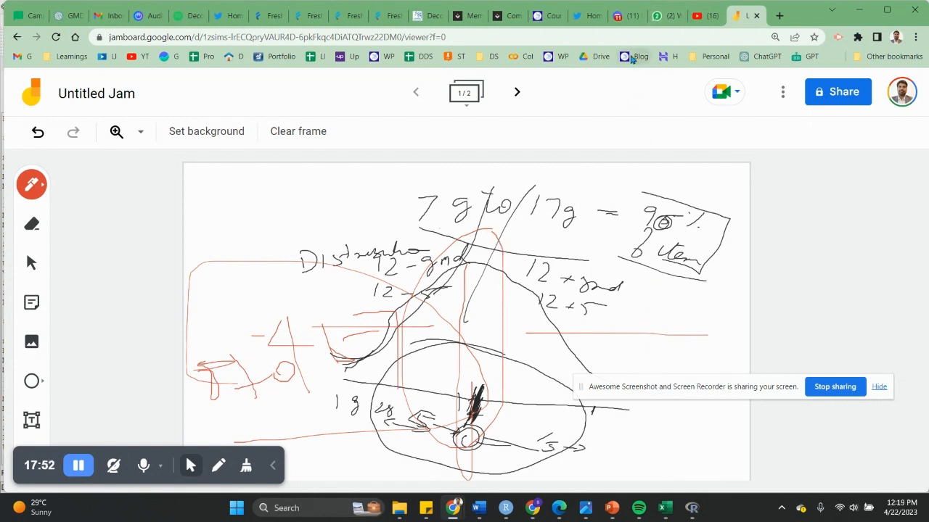
Step: Return to Rattle and look through the basic statistics for Item_Visibility, Outlet_Establishment_Year and Item_MRP
{"action": "left_click", "coordinate": [692, 508]}
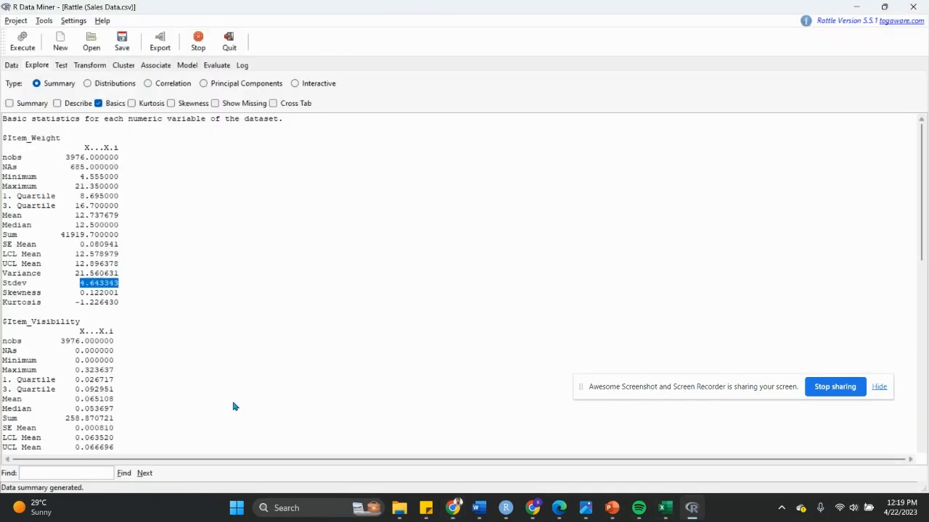
{"action": "scroll", "coordinate": [209, 336], "scroll_direction": "down", "scroll_amount": 5}
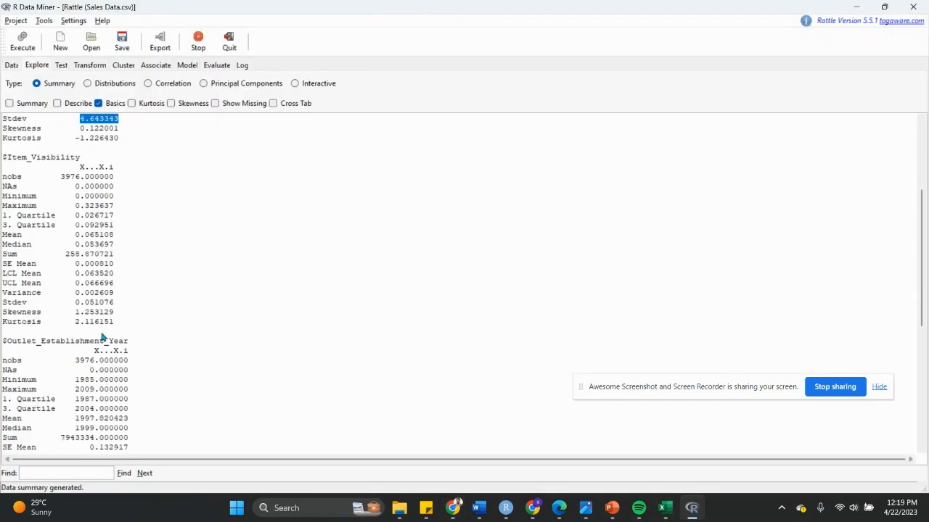
{"action": "scroll", "coordinate": [96, 336], "scroll_direction": "down", "scroll_amount": 10}
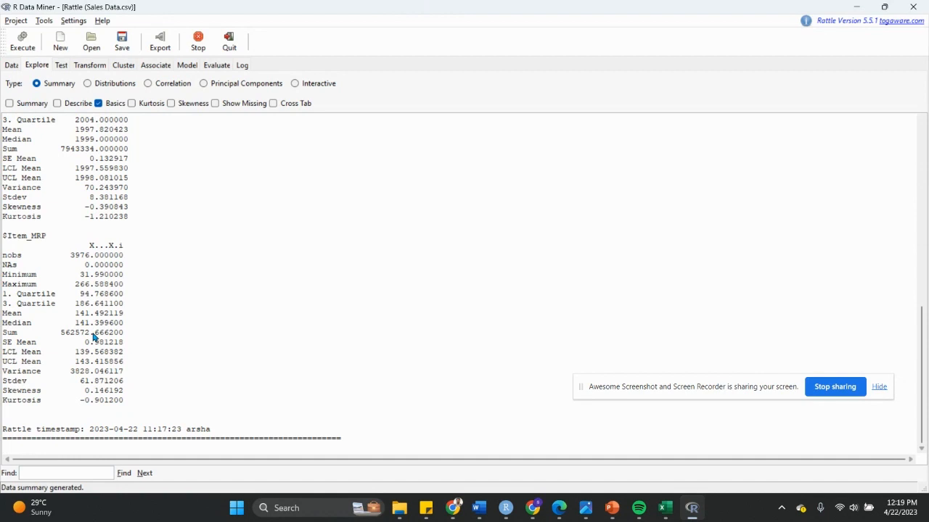
Step: Switch to the Jamboard sketch and draw red vertical lines through the bell curve's centre, a red trace down its right side and a flatter bell curve below
{"action": "scroll", "coordinate": [102, 312], "scroll_direction": "up", "scroll_amount": 10}
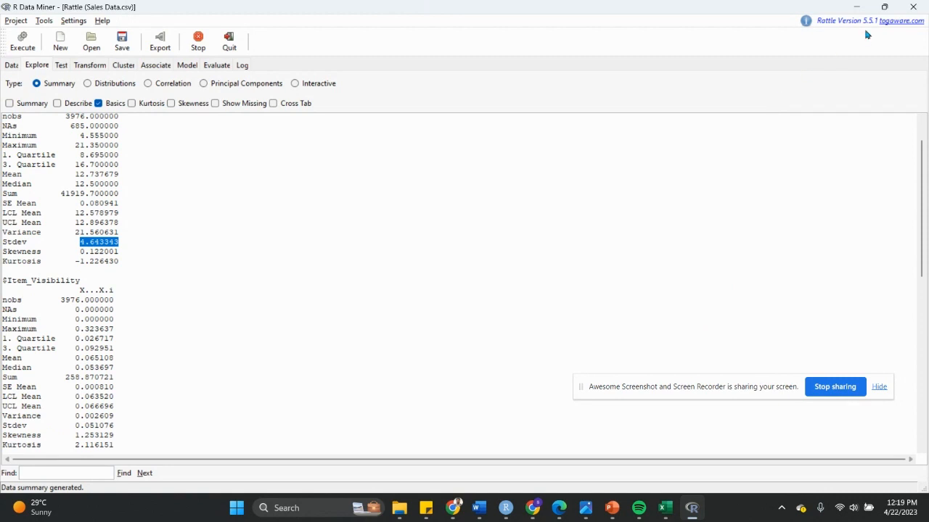
{"action": "left_click", "coordinate": [858, 8]}
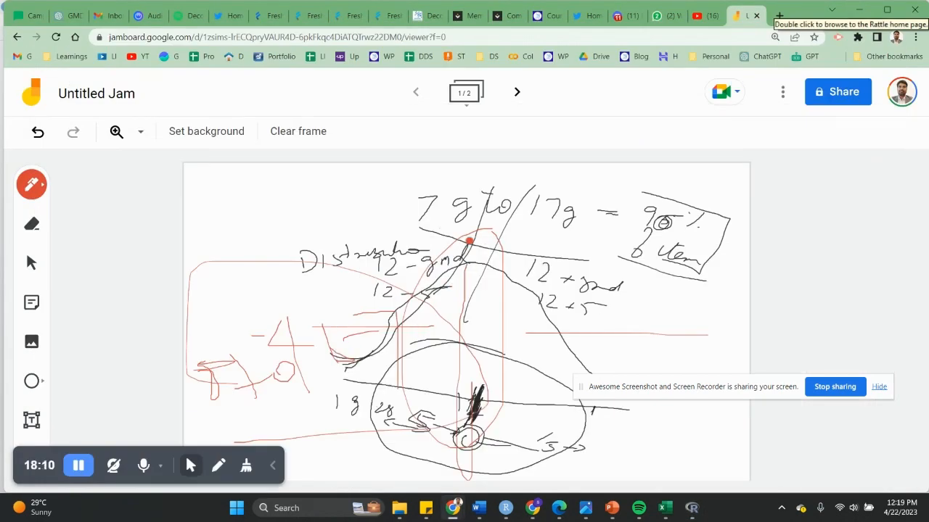
{"action": "mouse_move", "coordinate": [470, 241]}
{"action": "left_mouse_down"}
{"action": "mouse_move", "coordinate": [470, 297]}
{"action": "mouse_move", "coordinate": [478, 246]}
{"action": "mouse_move", "coordinate": [476, 338]}
{"action": "left_mouse_up"}
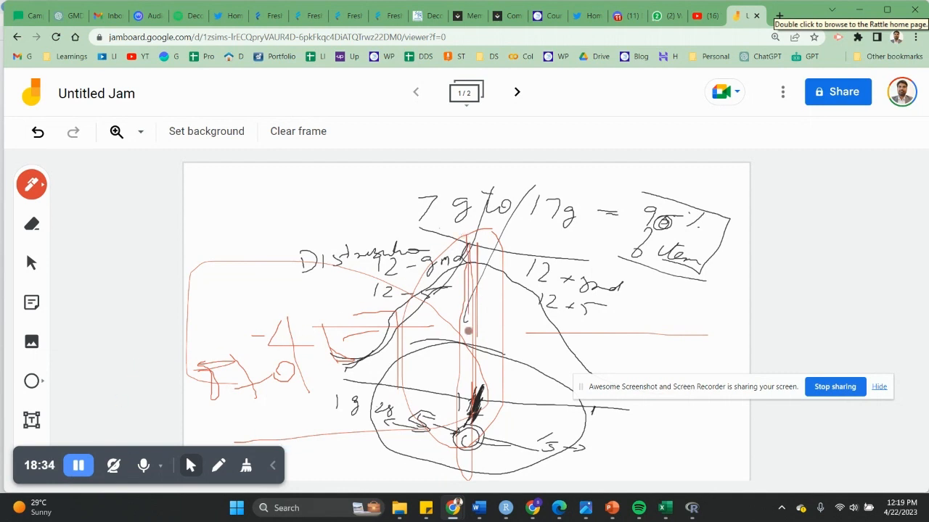
{"action": "mouse_move", "coordinate": [468, 331]}
{"action": "left_mouse_down"}
{"action": "mouse_move", "coordinate": [480, 300]}
{"action": "mouse_move", "coordinate": [489, 393]}
{"action": "mouse_move", "coordinate": [489, 241]}
{"action": "mouse_move", "coordinate": [488, 382]}
{"action": "left_mouse_up"}
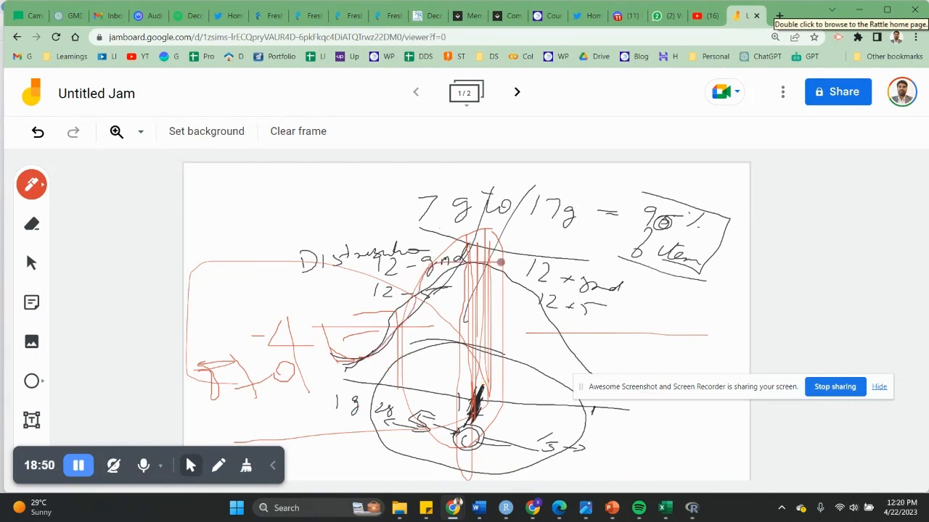
{"action": "mouse_move", "coordinate": [501, 262]}
{"action": "left_mouse_down"}
{"action": "mouse_move", "coordinate": [655, 404]}
{"action": "mouse_move", "coordinate": [675, 401]}
{"action": "left_mouse_up"}
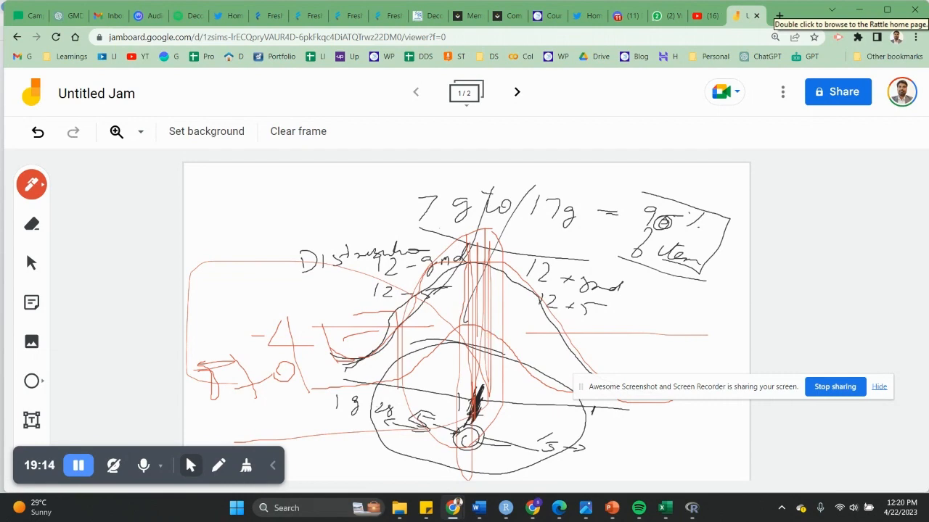
Step: Return to Rattle, add Cross Tab to the Basics summary, execute it and go through the output
{"action": "left_click", "coordinate": [691, 508]}
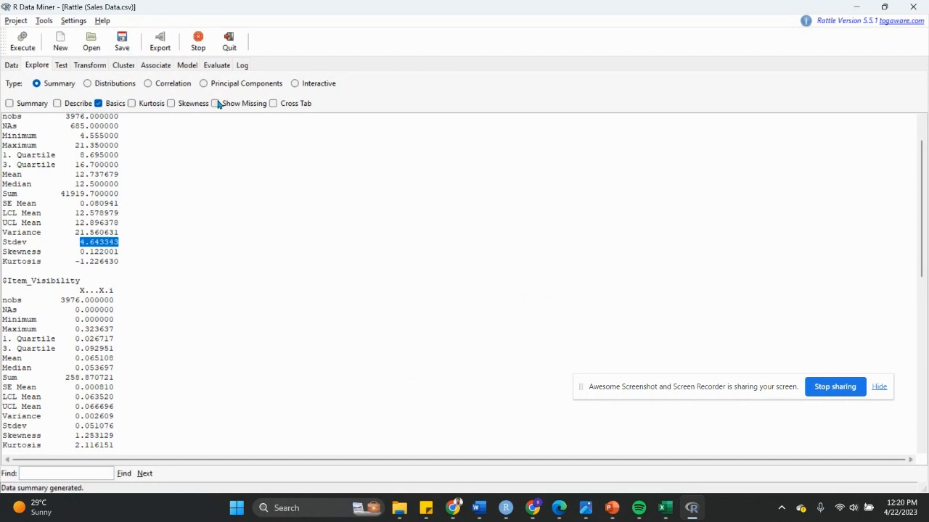
{"action": "left_click", "coordinate": [272, 104]}
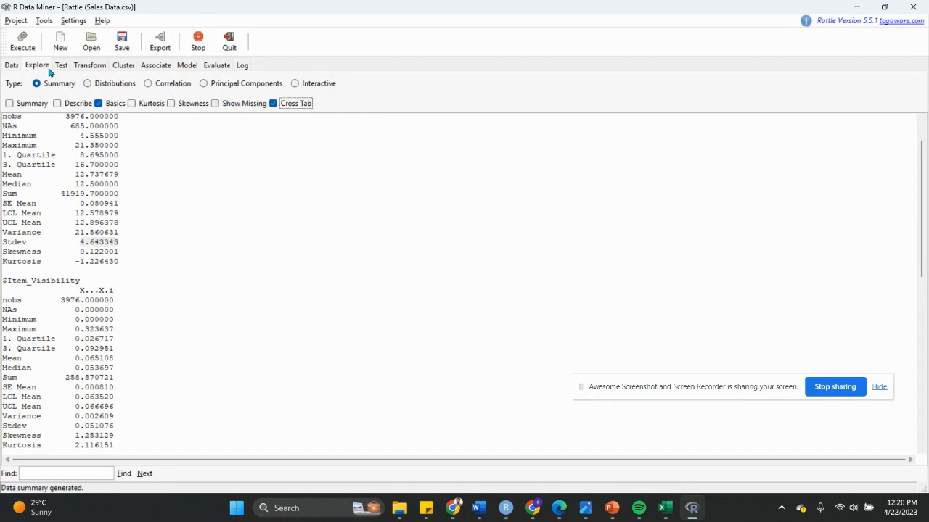
{"action": "left_click", "coordinate": [23, 40]}
{"action": "left_click", "coordinate": [183, 165]}
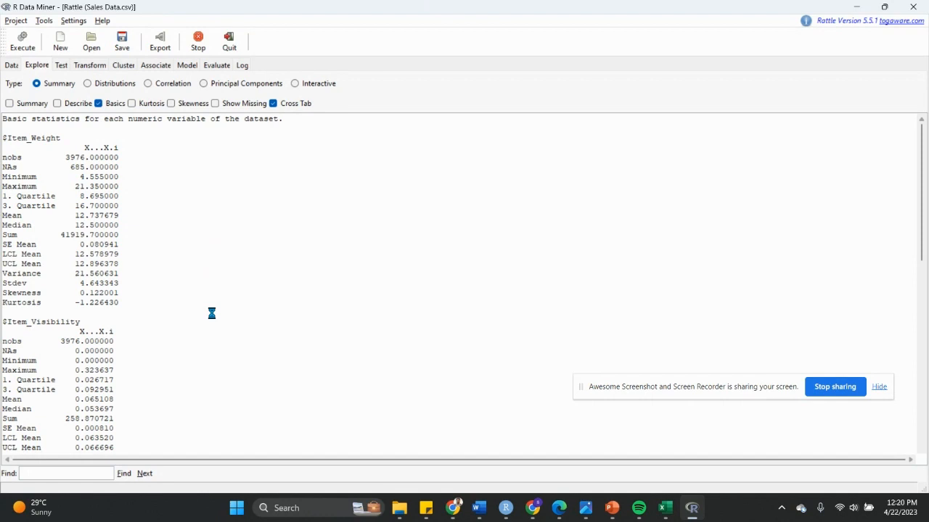
{"action": "scroll", "coordinate": [235, 335], "scroll_direction": "down", "scroll_amount": 4}
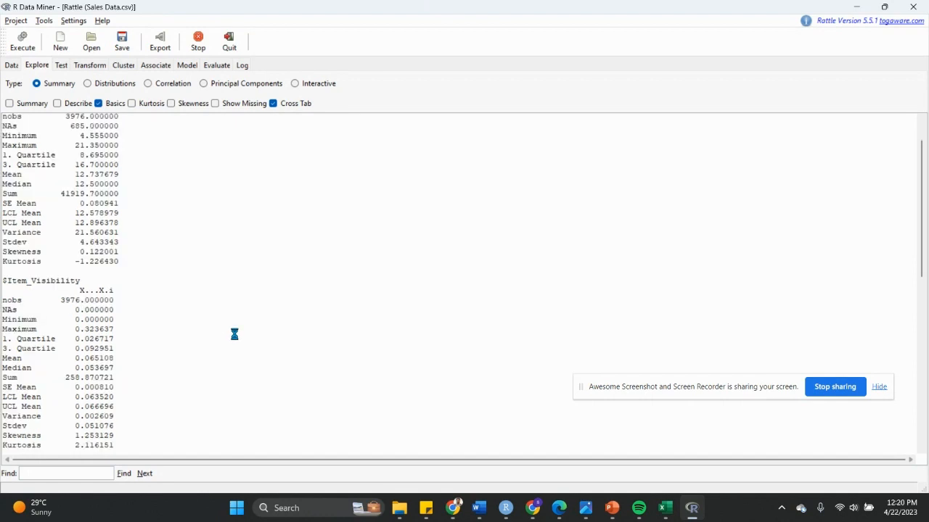
{"action": "scroll", "coordinate": [235, 334], "scroll_direction": "down", "scroll_amount": 1}
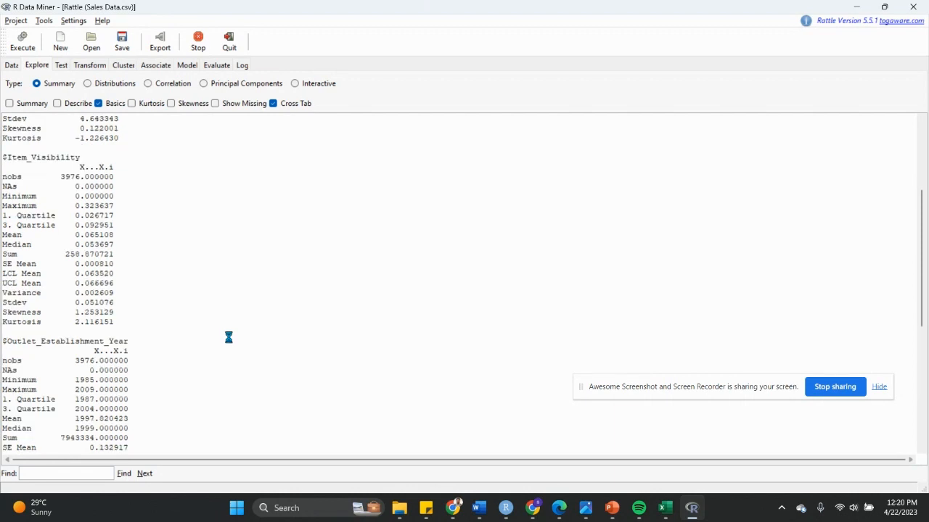